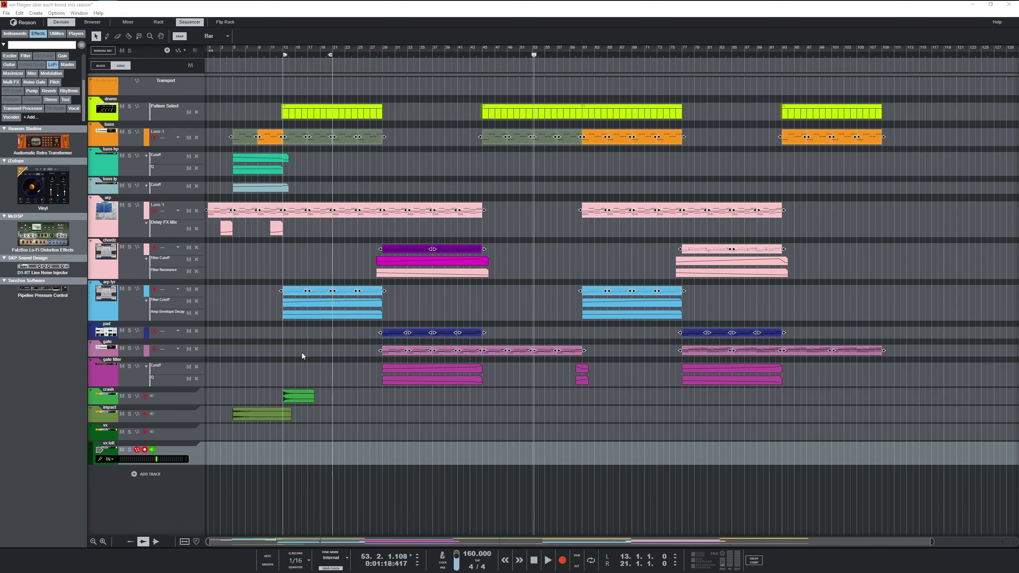
# - Add a high-pass band at about 102 Hz with a 12 dB/oct slope in the vocal bus's Kirchhoff-EQ
pyautogui.moveTo(251, 57); pyautogui.dragTo(207, 57)
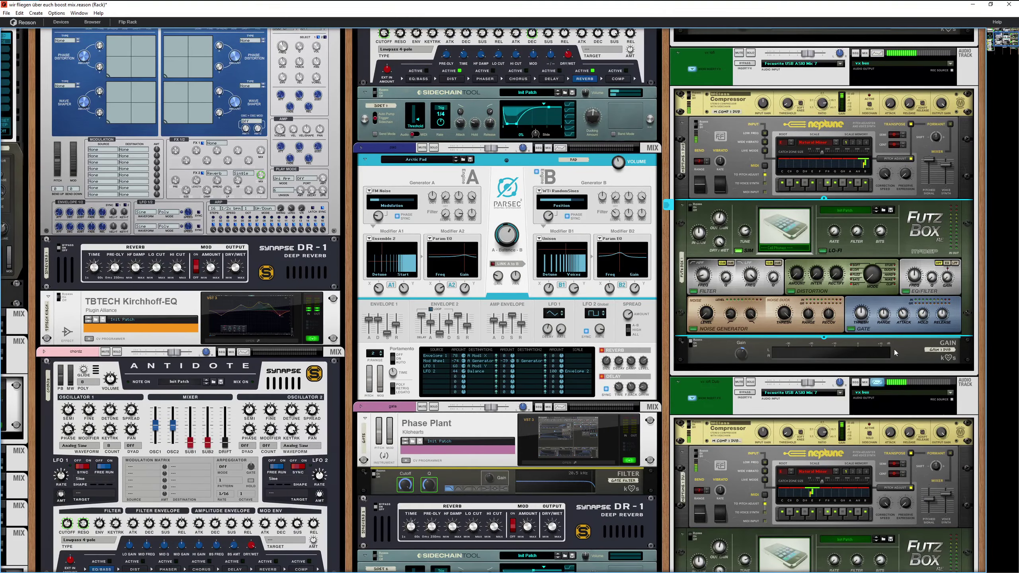
pyautogui.scroll(-10, 894, 348)
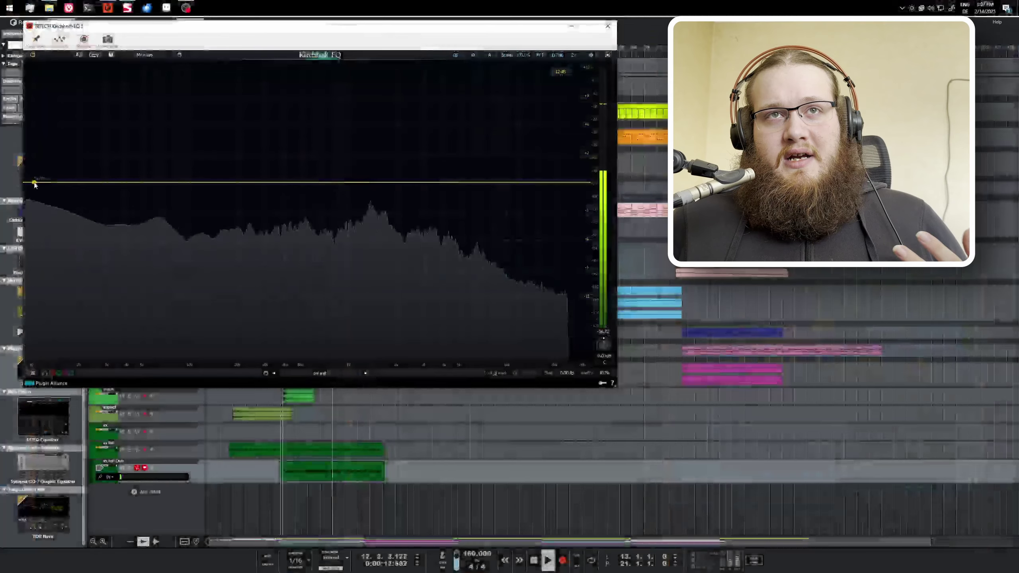
pyautogui.moveTo(35, 182); pyautogui.dragTo(191, 181)
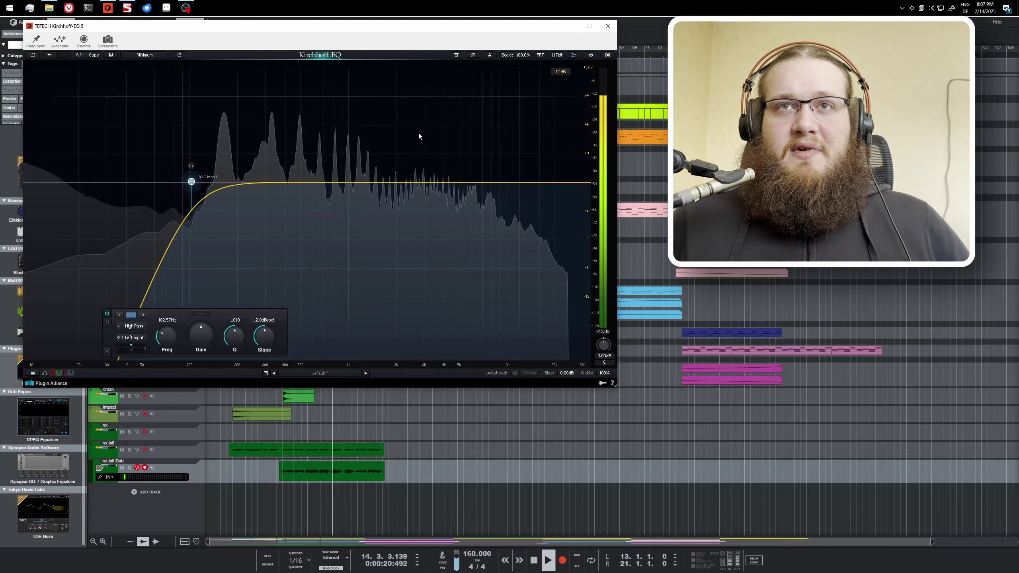
pyautogui.click(607, 26)
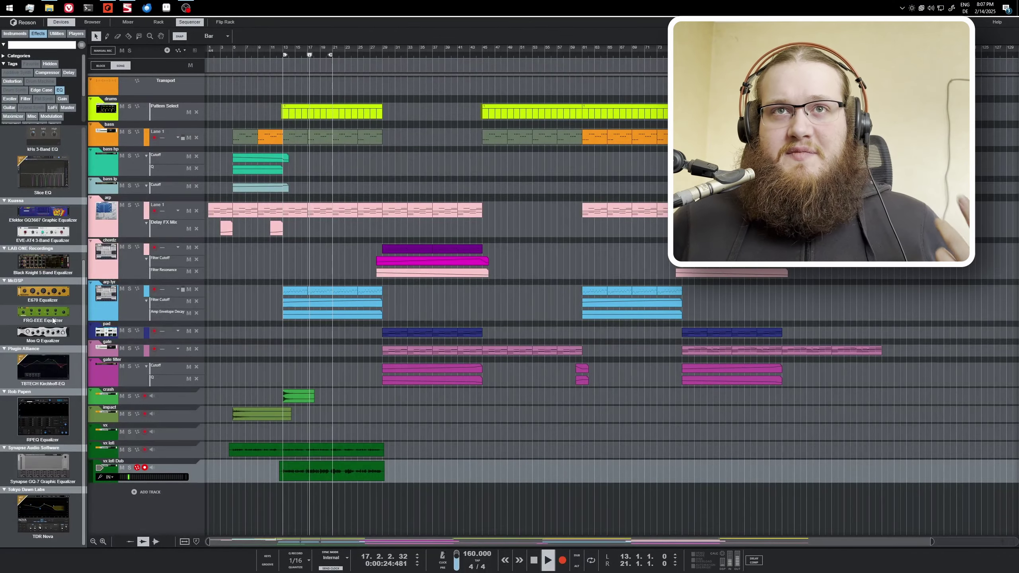
# - Clear the EQ filter in the effects browser and insert Fresh Air after the Kirchhoff-EQ on the vocal bus
pyautogui.scroll(3, 53, 321)
pyautogui.click(59, 90)
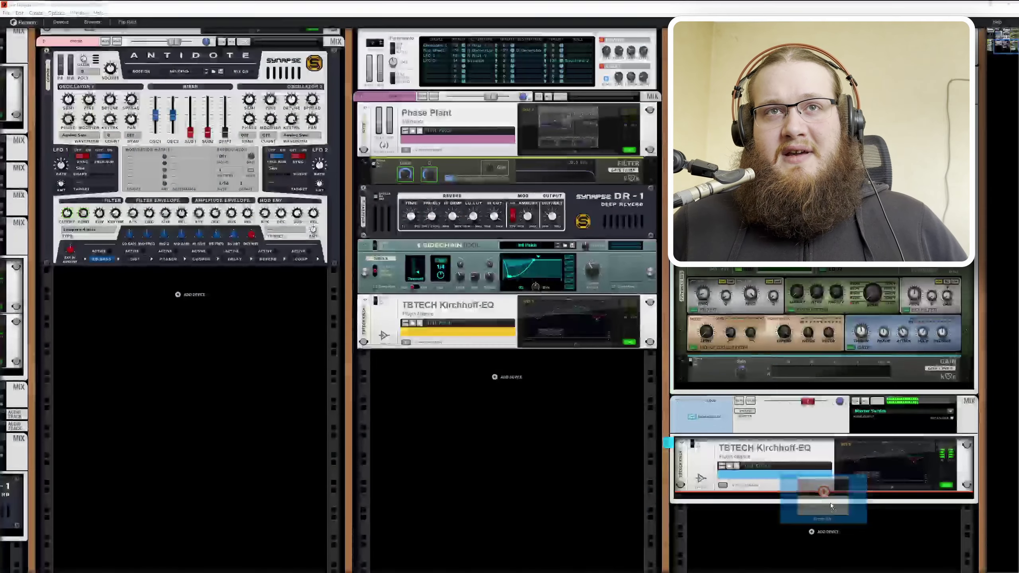
pyautogui.moveTo(818, 508); pyautogui.dragTo(874, 499)
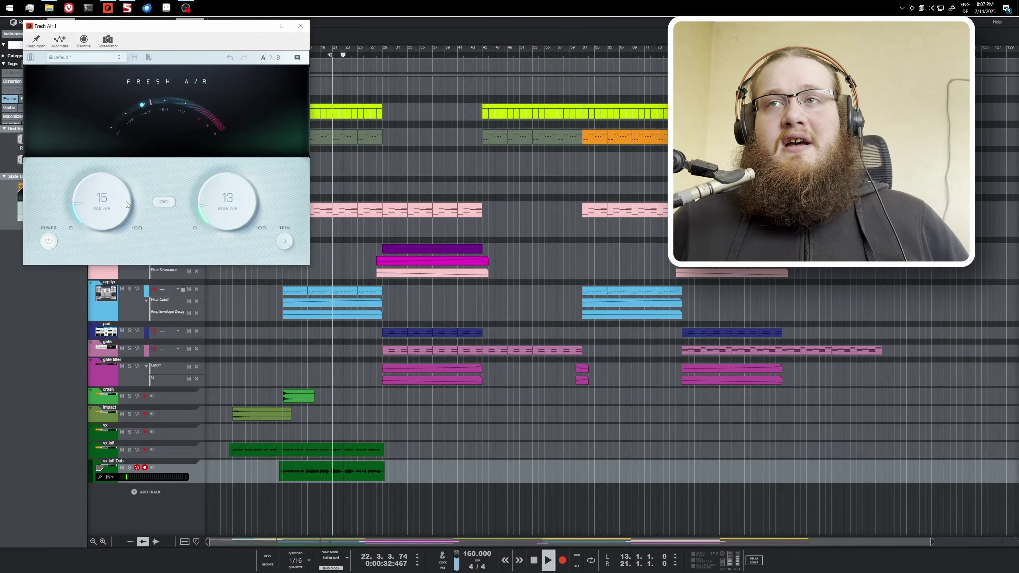
# - Set Fresh Air to 8 for Mid Air and 13 for High Air, and close its window
pyautogui.scroll(-2, 231, 207)
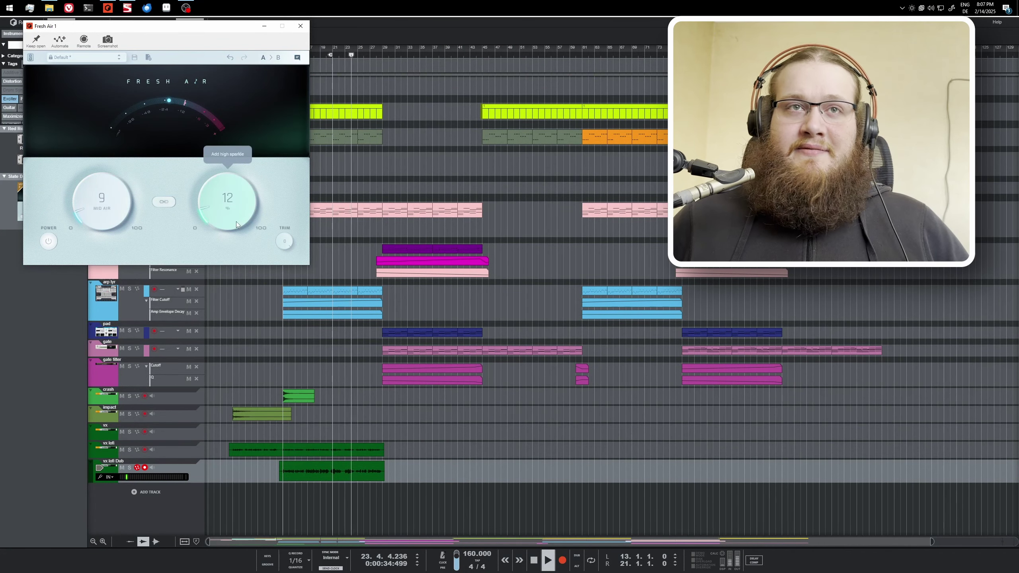
pyautogui.scroll(-1, 111, 212)
pyautogui.scroll(2, 497, 433)
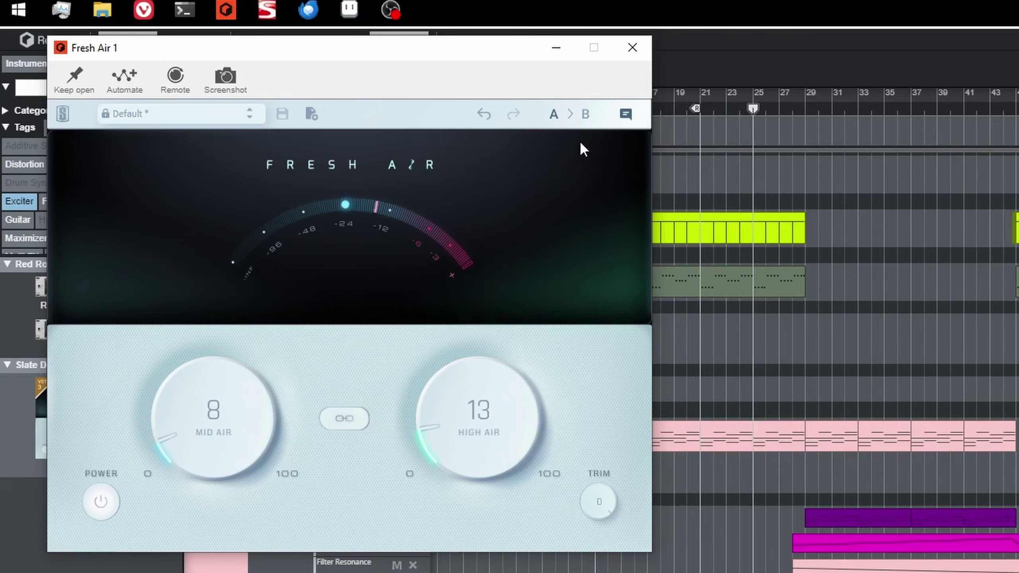
pyautogui.click(632, 48)
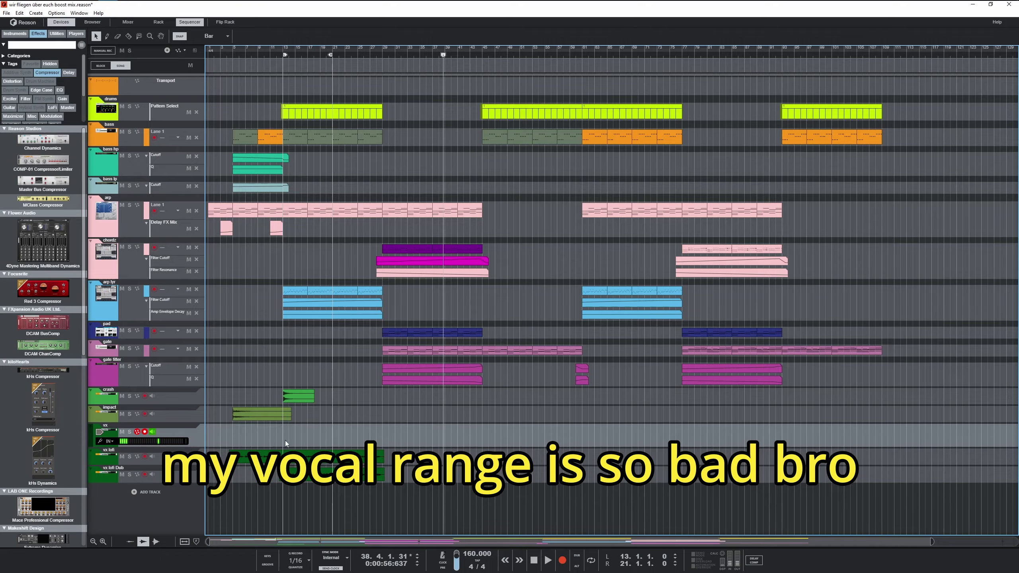
# - Examine the effect devices of the vocal tracks and the vocal bus in the rack
pyautogui.click(145, 432)
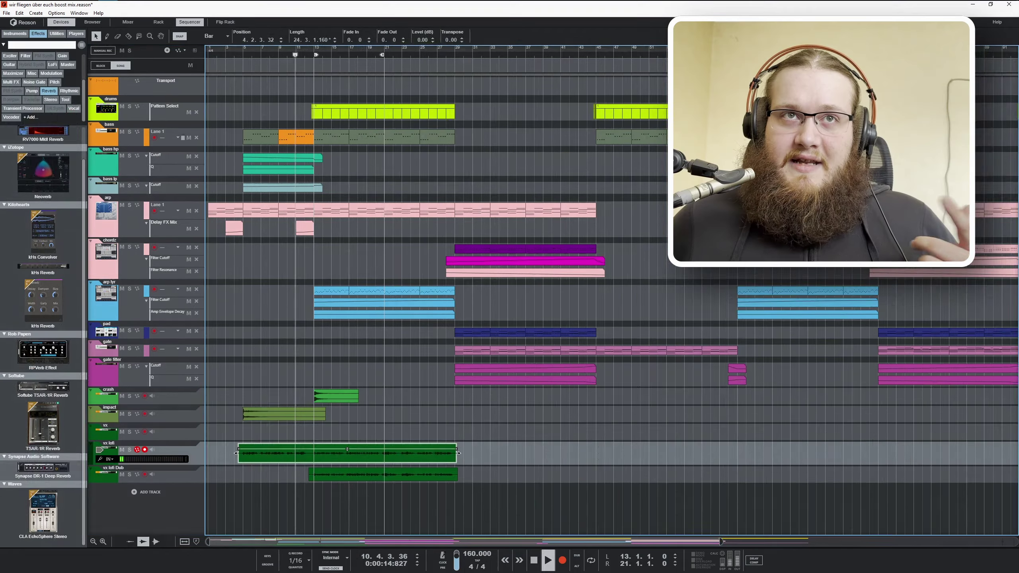
pyautogui.press('F6')
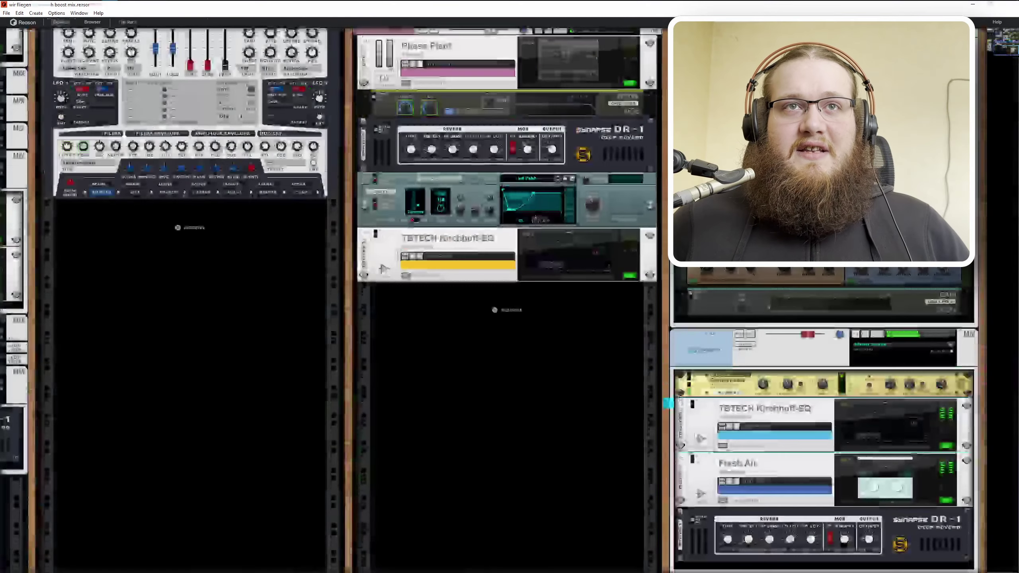
pyautogui.scroll(4, 507, 300)
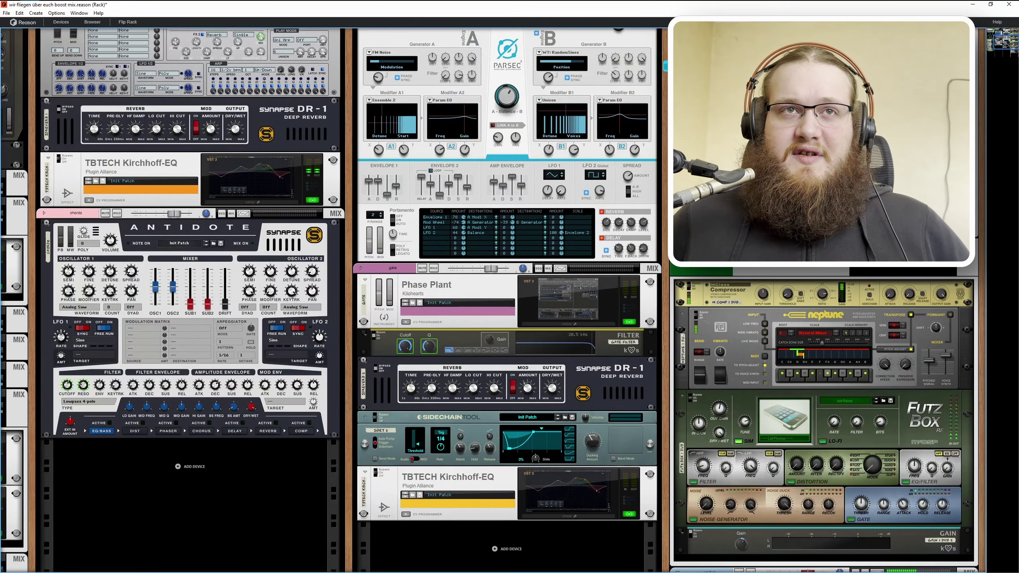
pyautogui.scroll(2, 507, 300)
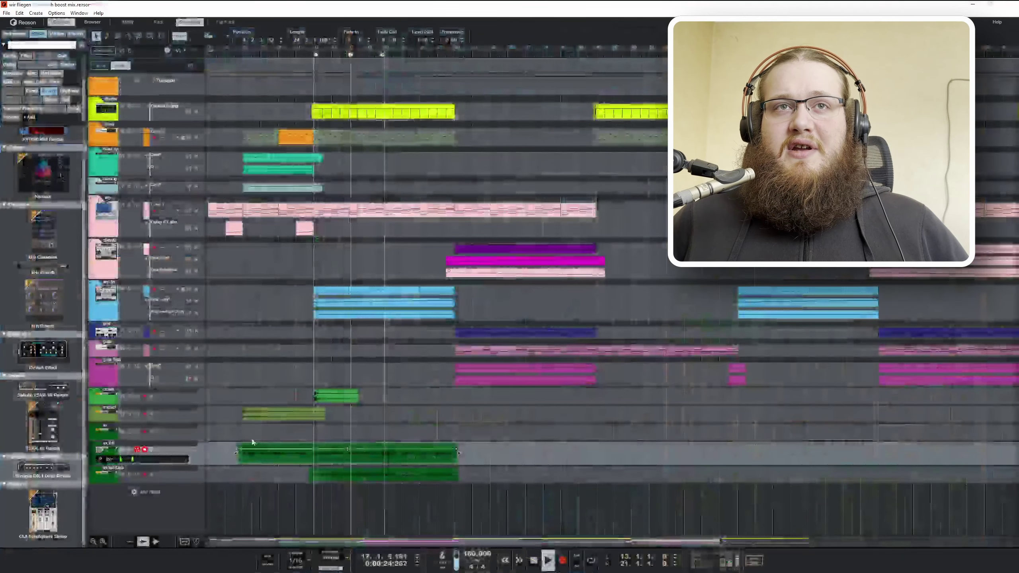
pyautogui.click(355, 457)
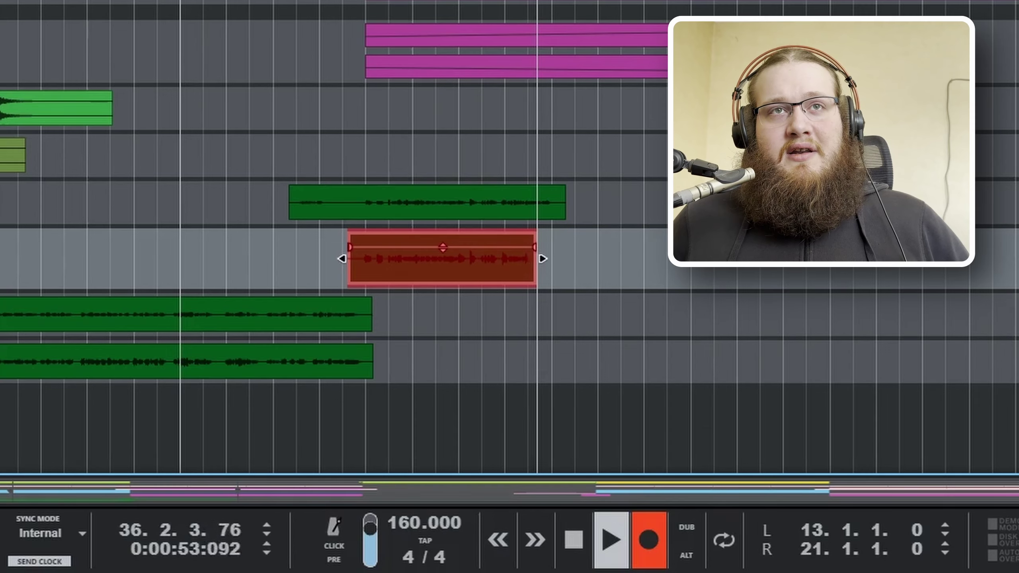
# - Stop recording the vocal take and mute the Mic channel in Mix 3 of Scarlett MixControl
pyautogui.press('space')
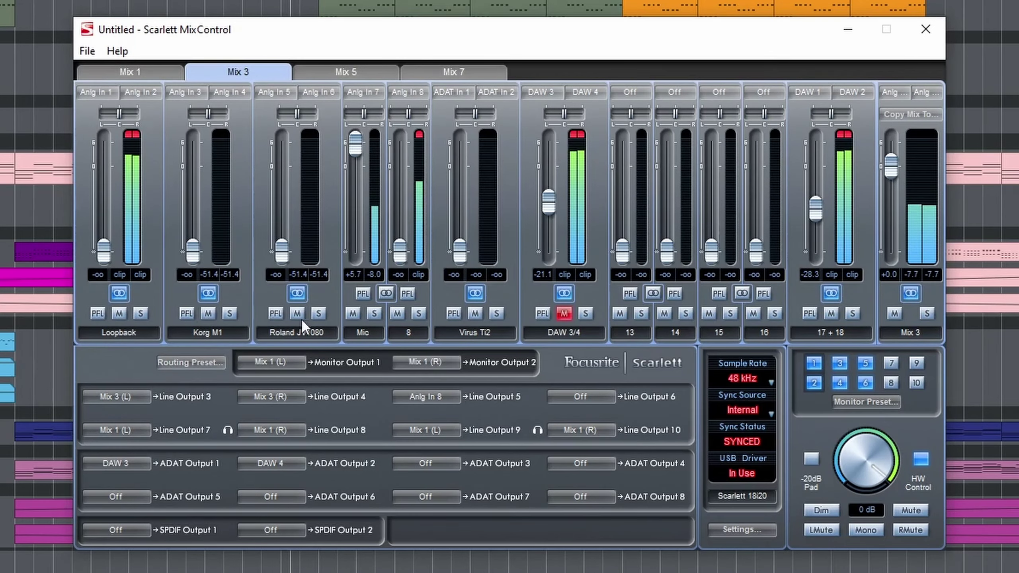
pyautogui.click(352, 314)
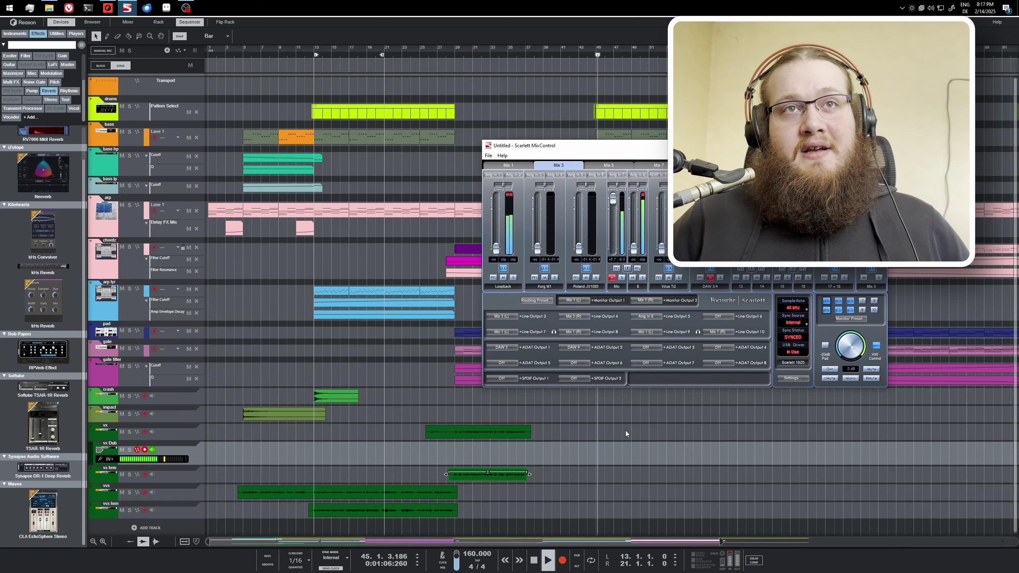
pyautogui.click(626, 430)
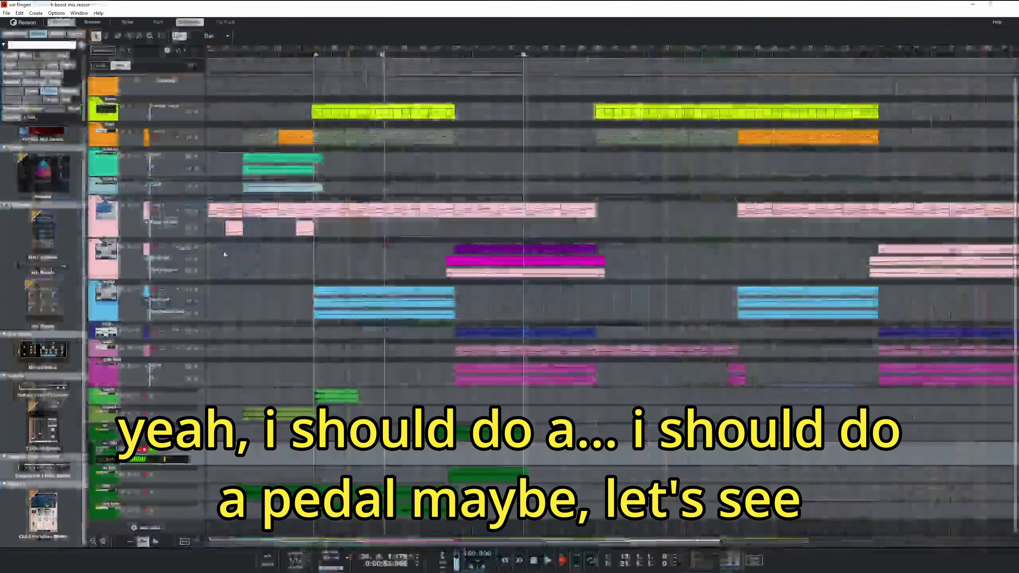
# - Move the song position back to the start of the new vocals and change the transpose of the three stacked vocal clips
pyautogui.moveTo(465, 54); pyautogui.dragTo(442, 56)
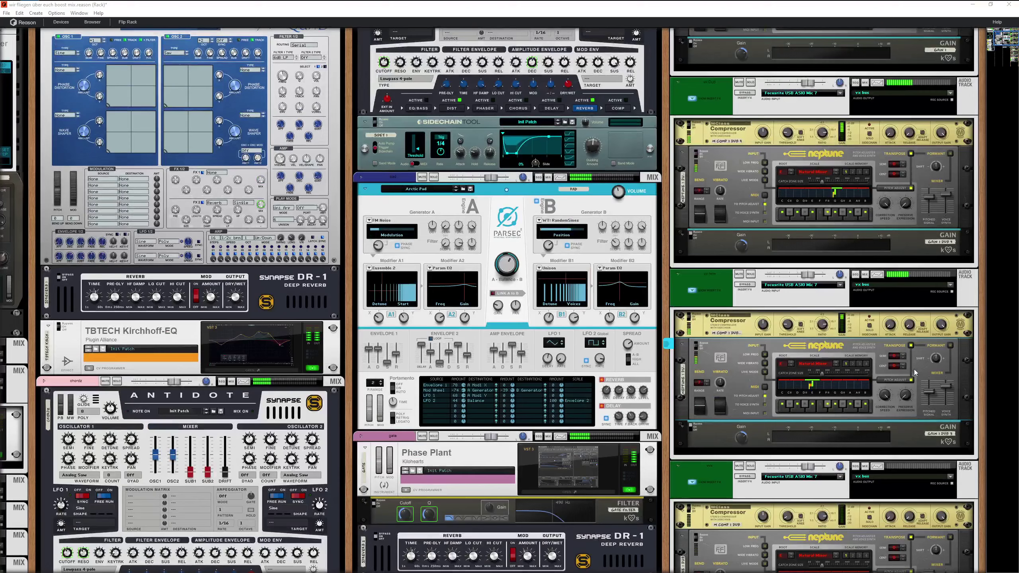
pyautogui.scroll(2, 915, 372)
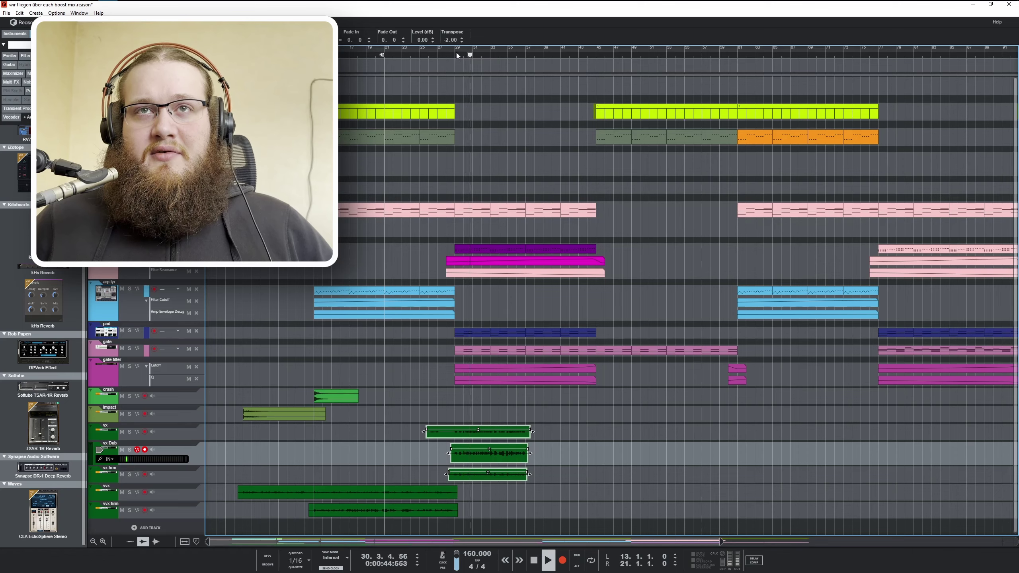
pyautogui.click(462, 38)
pyautogui.click(462, 39)
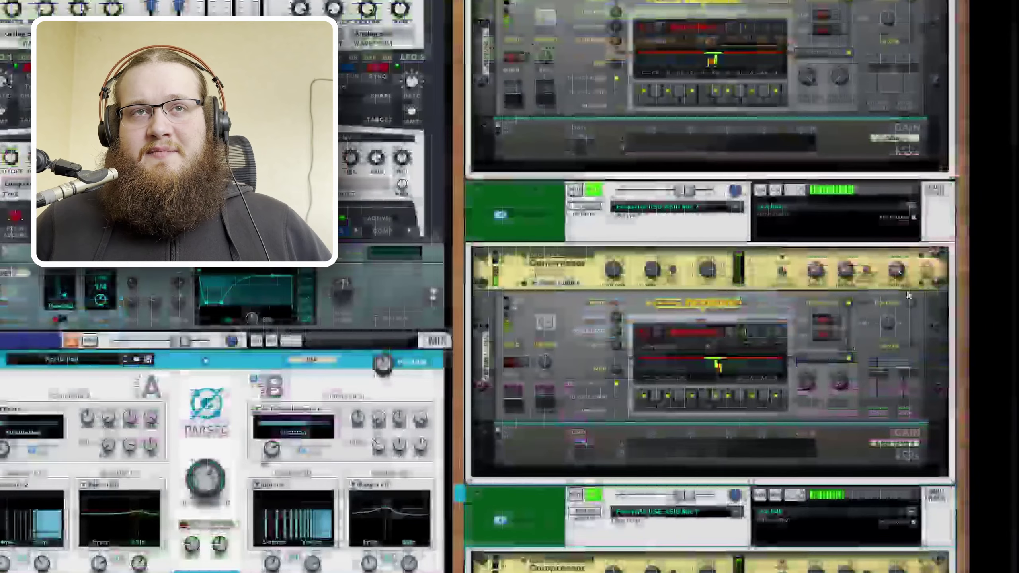
pyautogui.scroll(-2, 911, 497)
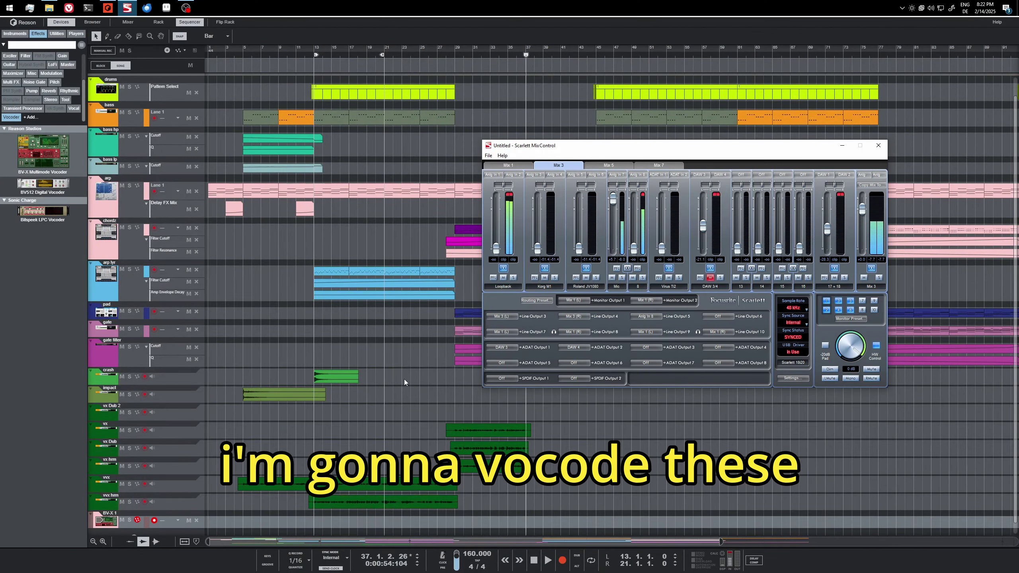
# - Change the BV-X vocoder's transfer curve type and raise the +7, +12 and +12+7 levels in its harmonic mix
pyautogui.click(404, 380)
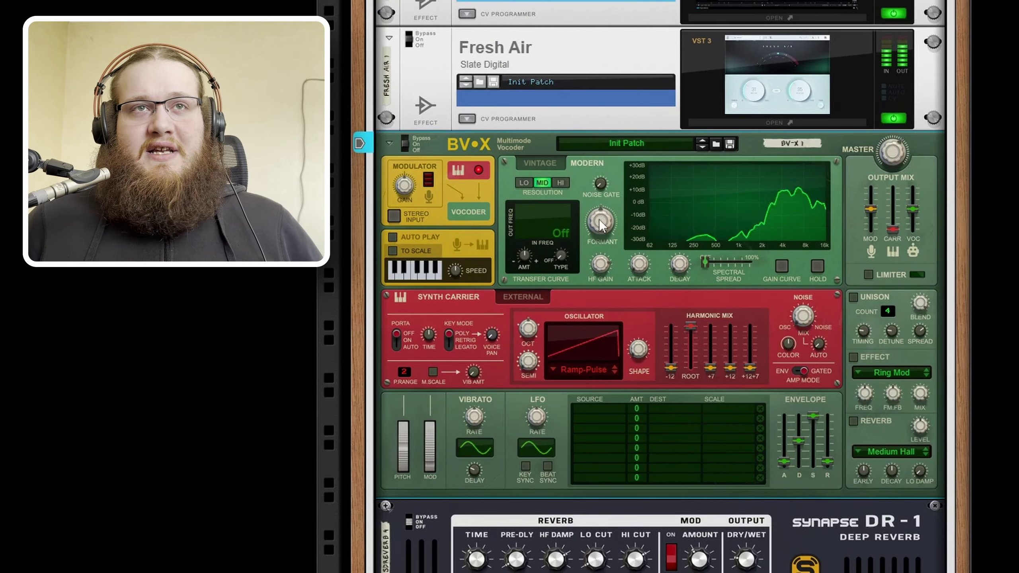
pyautogui.click(531, 227)
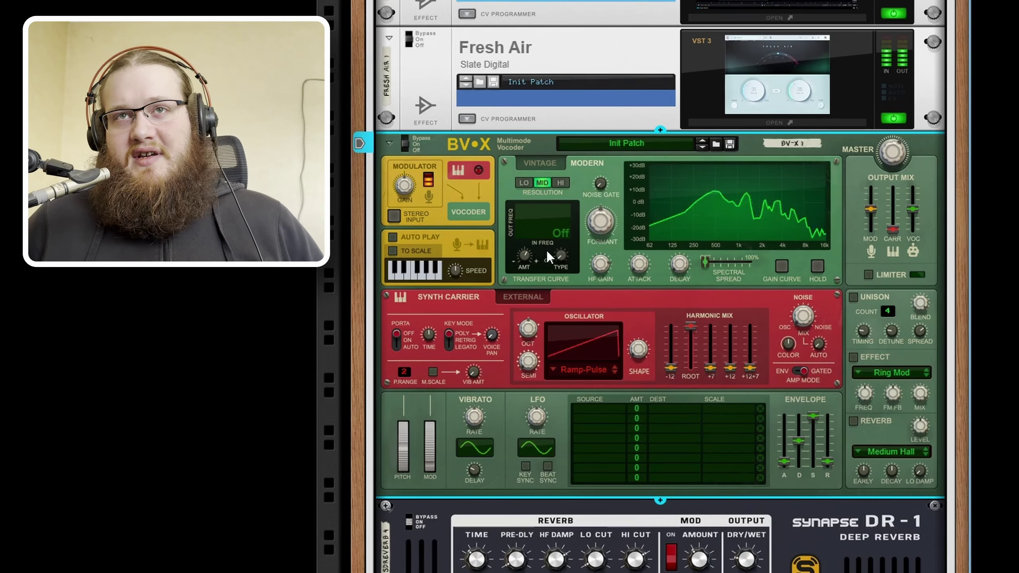
pyautogui.moveTo(557, 254)
pyautogui.mouseDown()
pyautogui.moveTo(564, 233)
pyautogui.moveTo(561, 245)
pyautogui.mouseUp()
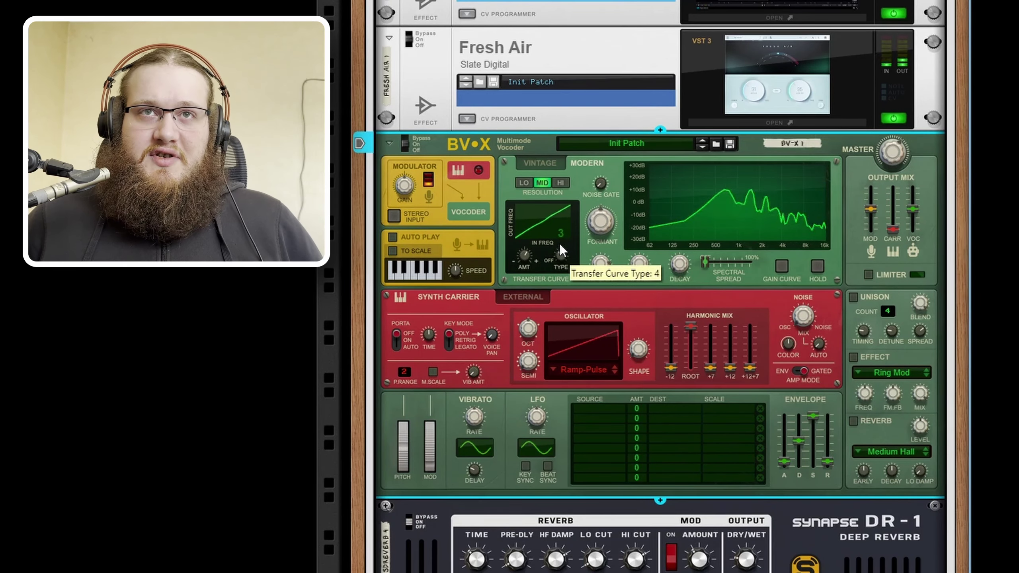
pyautogui.moveTo(714, 373); pyautogui.dragTo(757, 344)
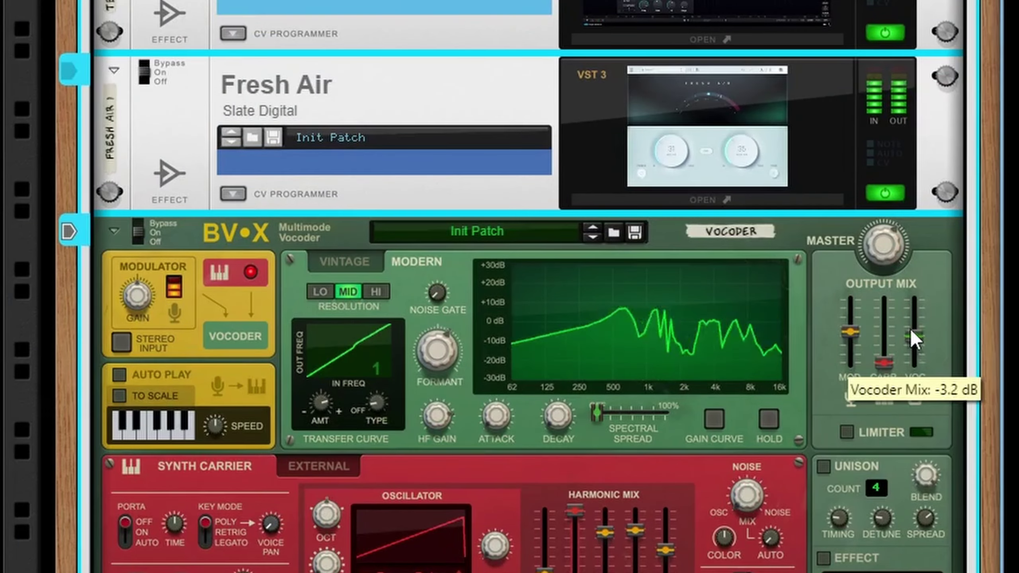
# - Set the BV-X vocoder mix to about -3.2 dB, reset the formant shift to 0.00 and raise the noise gate
pyautogui.moveTo(911, 330); pyautogui.dragTo(911, 329)
pyautogui.keyDown('ctrl'); pyautogui.click(433, 361); pyautogui.keyUp('ctrl')
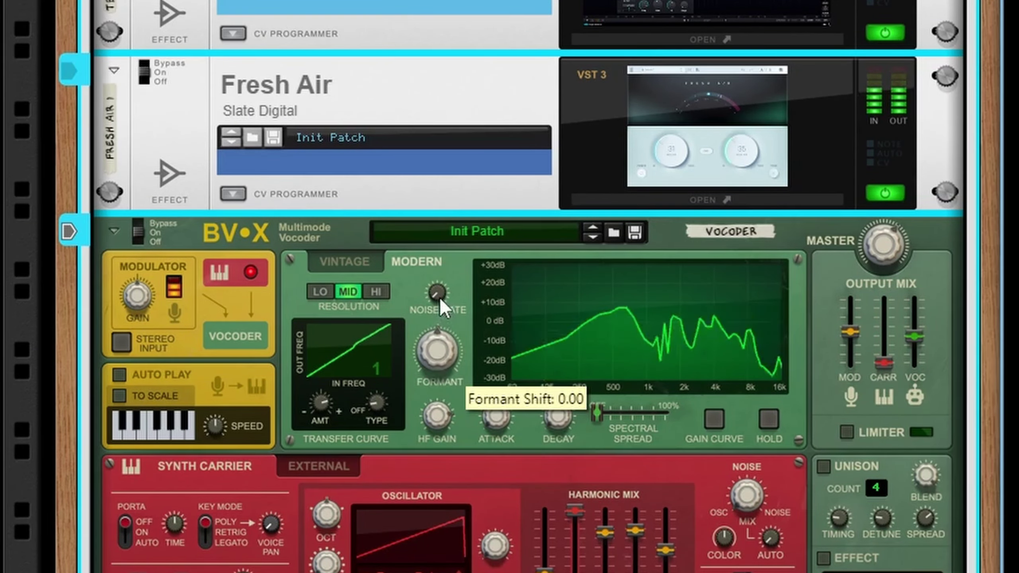
pyautogui.moveTo(437, 294); pyautogui.dragTo(435, 273)
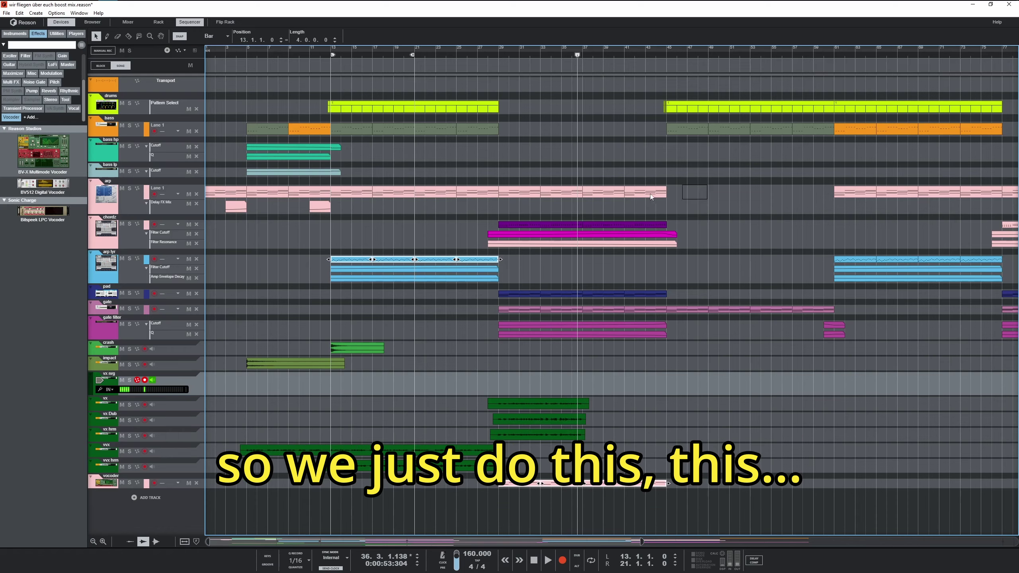
# - Select the note clips on the bass, arp, chords, pad, gate and vocoder tracks across the song and apply a Note Tools command
pyautogui.moveTo(708, 199); pyautogui.dragTo(182, 187)
pyautogui.moveTo(680, 223); pyautogui.dragTo(463, 217)
pyautogui.moveTo(679, 295); pyautogui.dragTo(545, 296)
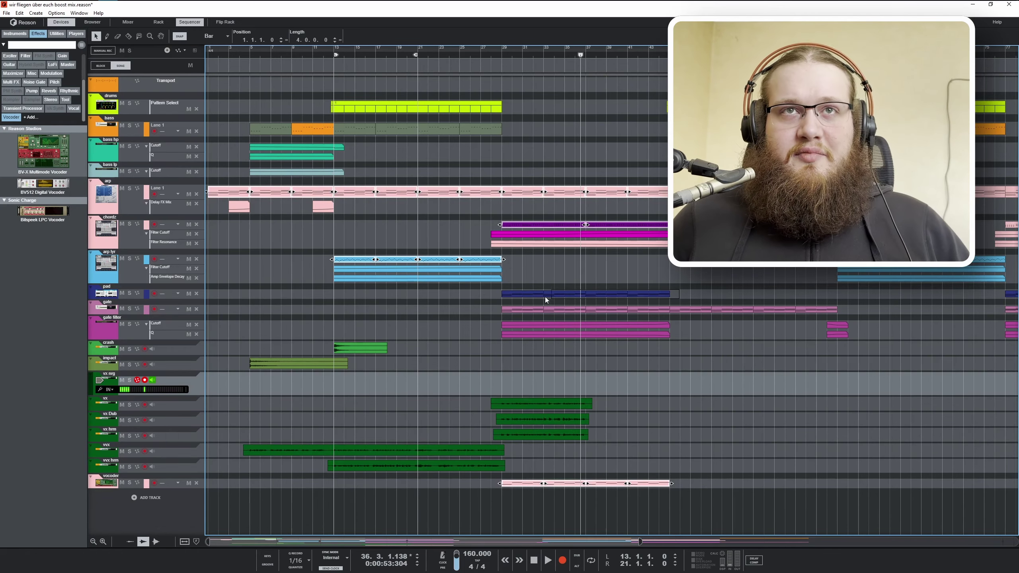
pyautogui.hscroll(10, 770, 301)
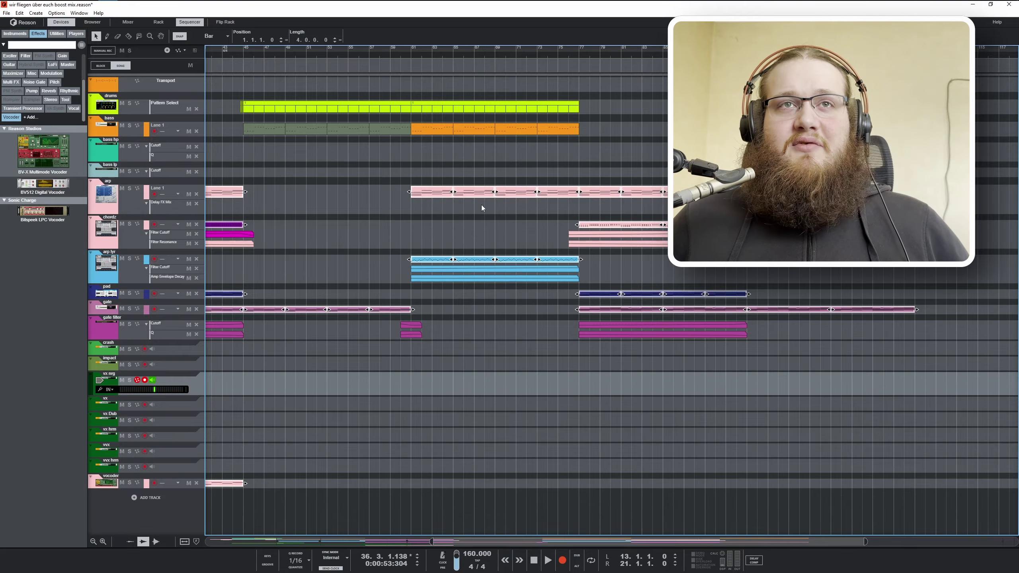
pyautogui.hscroll(15, 481, 205)
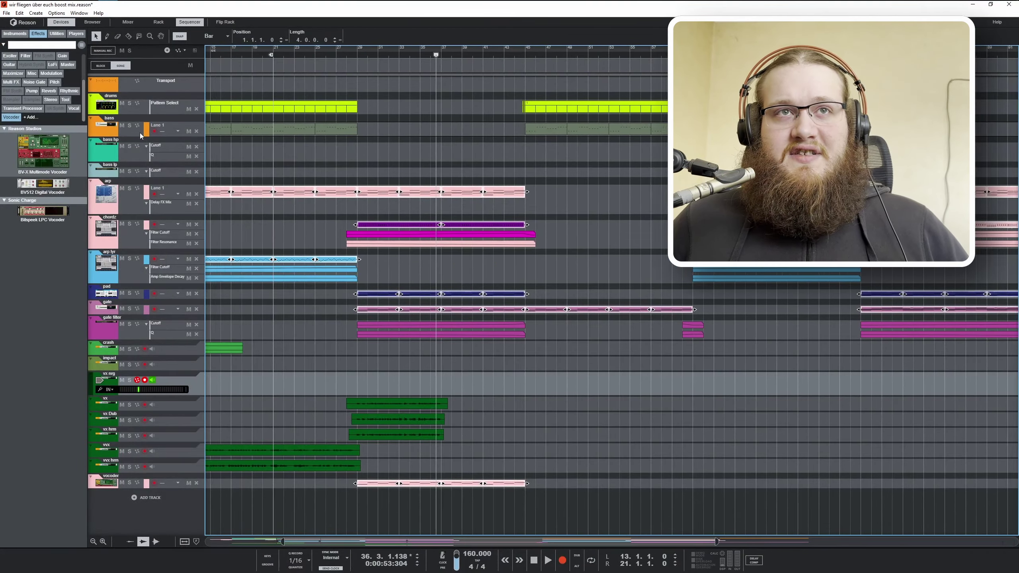
pyautogui.hscroll(-6, 140, 132)
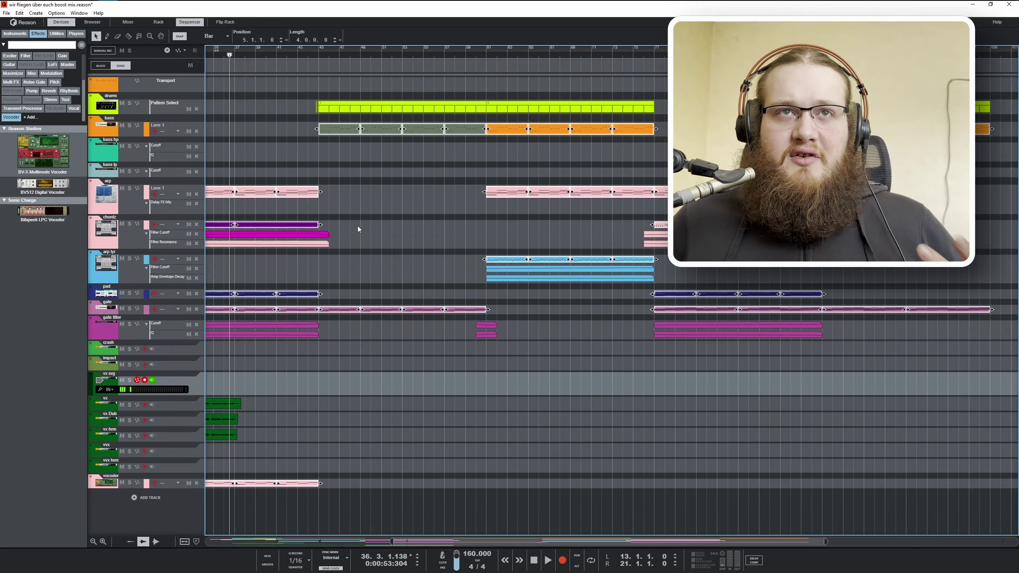
pyautogui.hscroll(-10, 358, 227)
pyautogui.rightClick(351, 194)
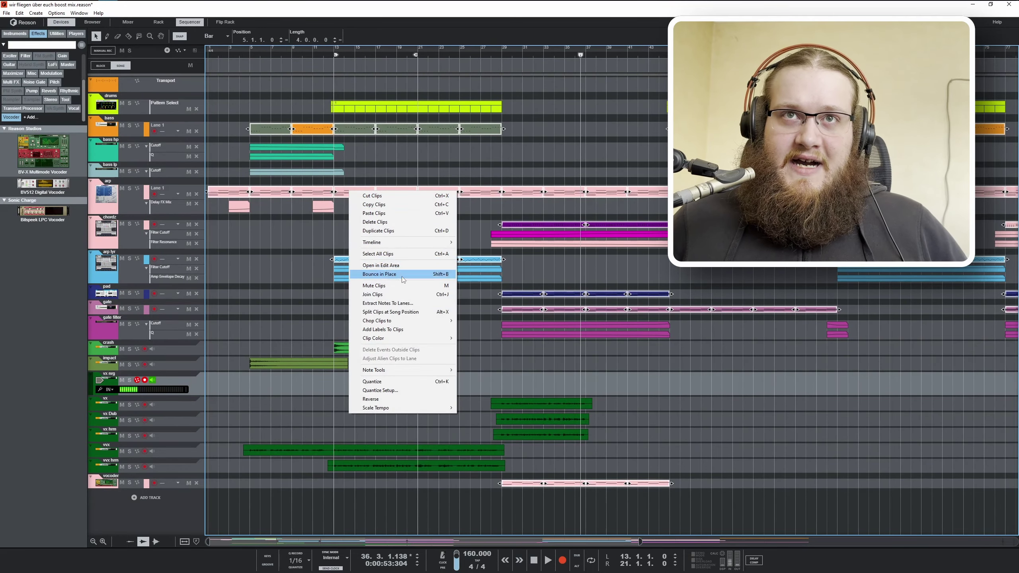
pyautogui.click(478, 370)
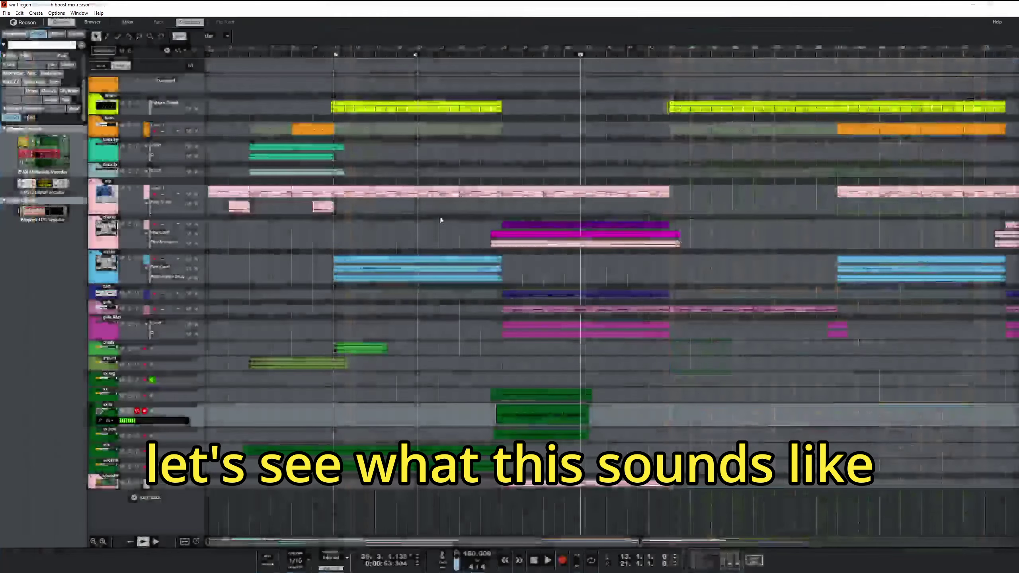
# - Bring the vocal bus with its BV-X vocoder into view in the rack
pyautogui.press('F6')
pyautogui.scroll(-12, 851, 367)
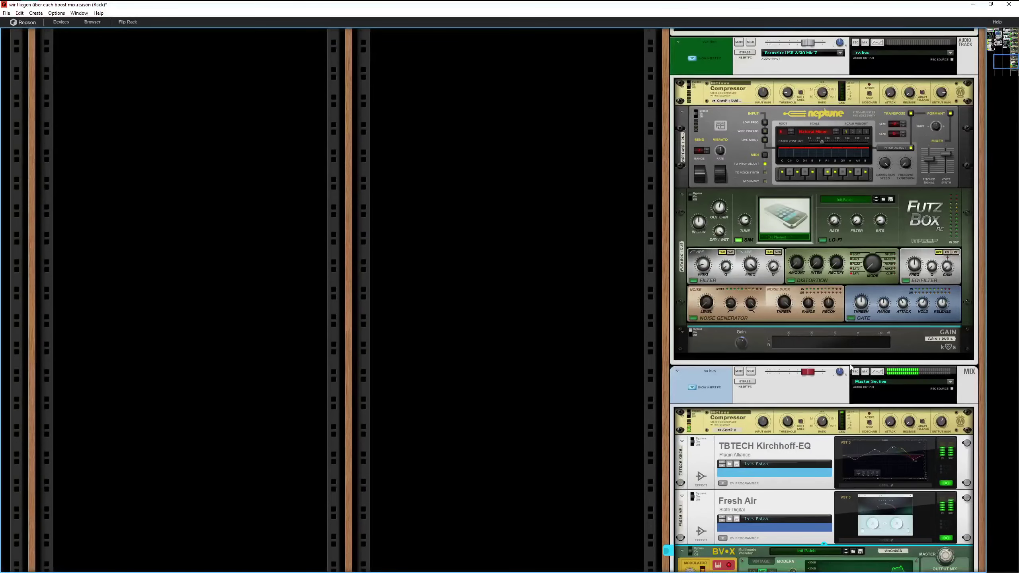
pyautogui.scroll(-6, 849, 363)
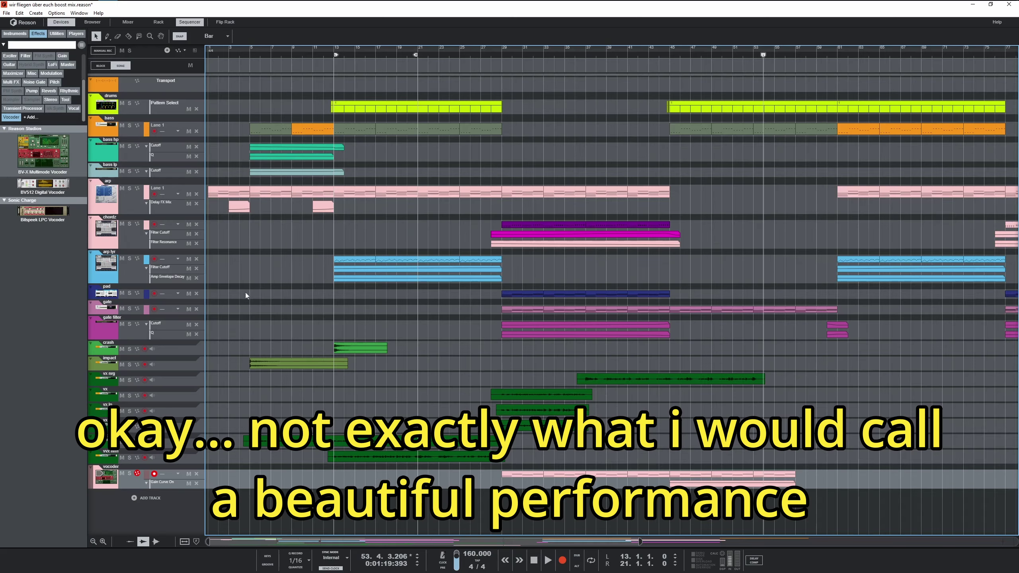
pyautogui.click(126, 9)
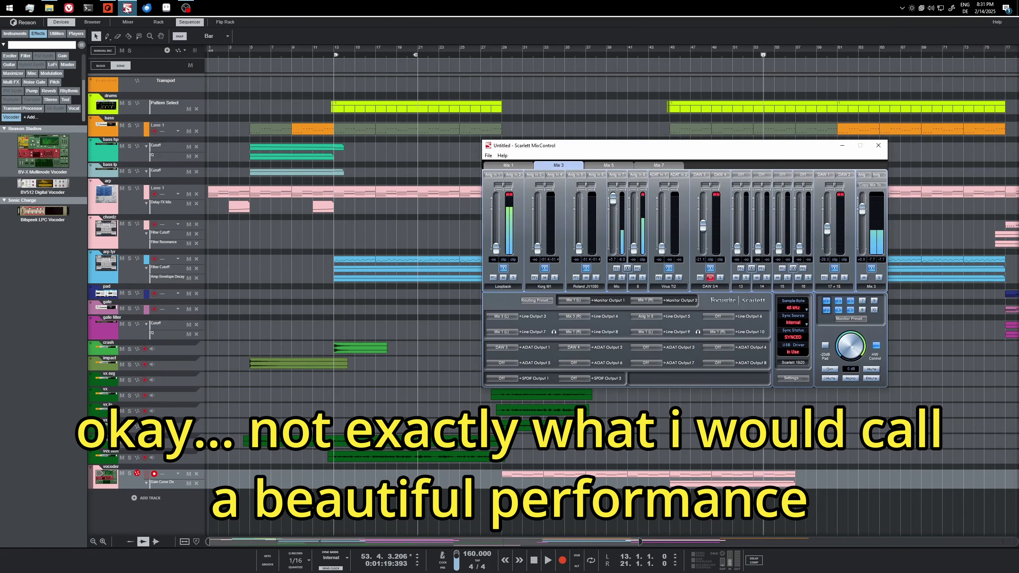
pyautogui.click(125, 9)
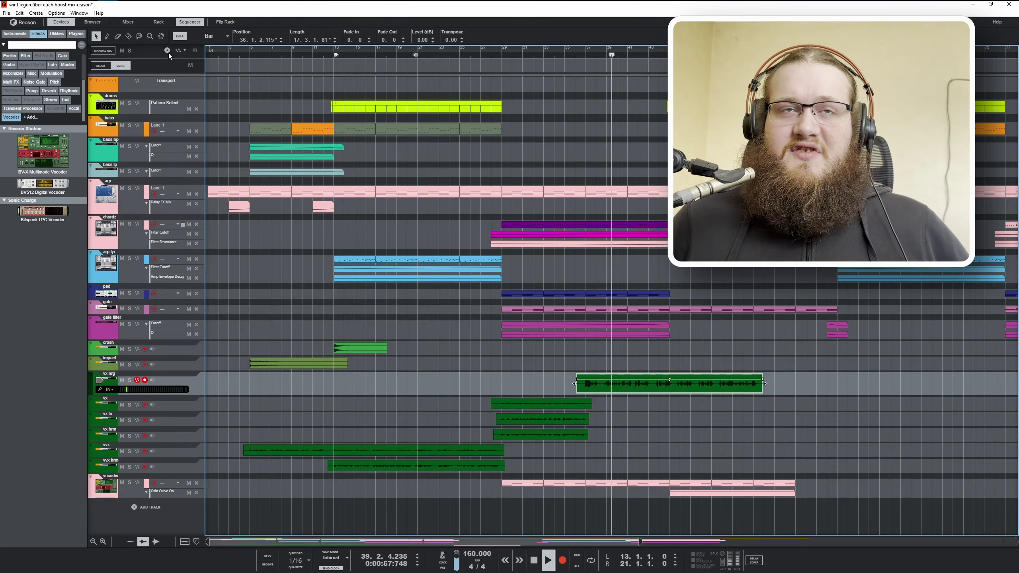
# - Open the vx reg recording in Vocal Edit and adjust the pitch of the second and third notes in bar 37
pyautogui.doubleClick(613, 384)
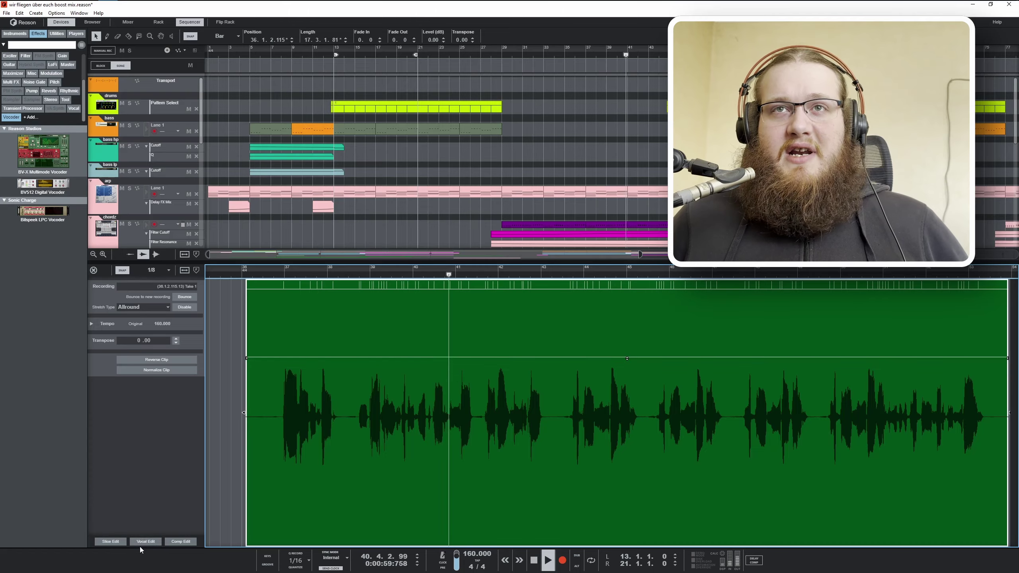
pyautogui.click(152, 540)
pyautogui.click(493, 304)
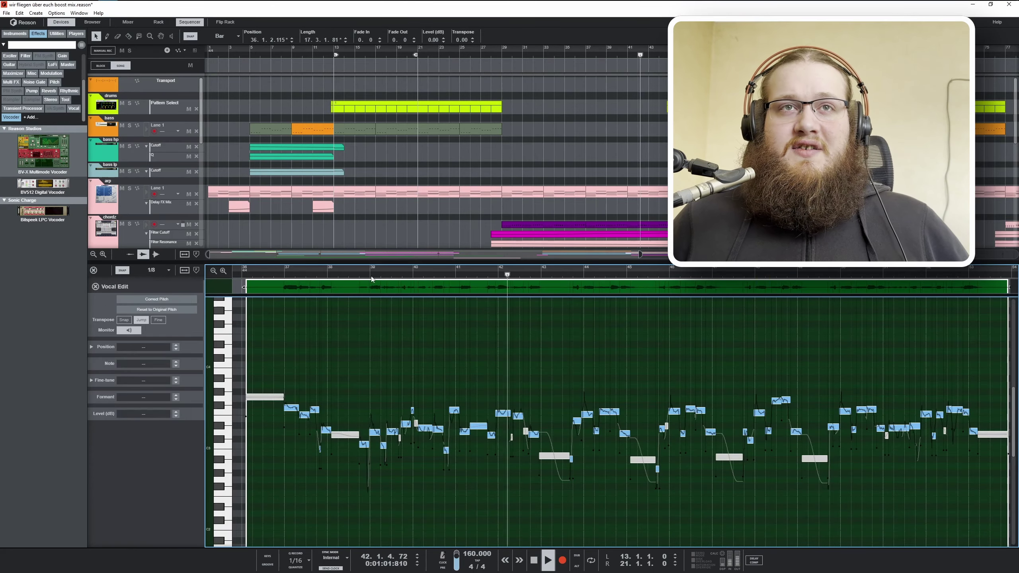
pyautogui.click(277, 276)
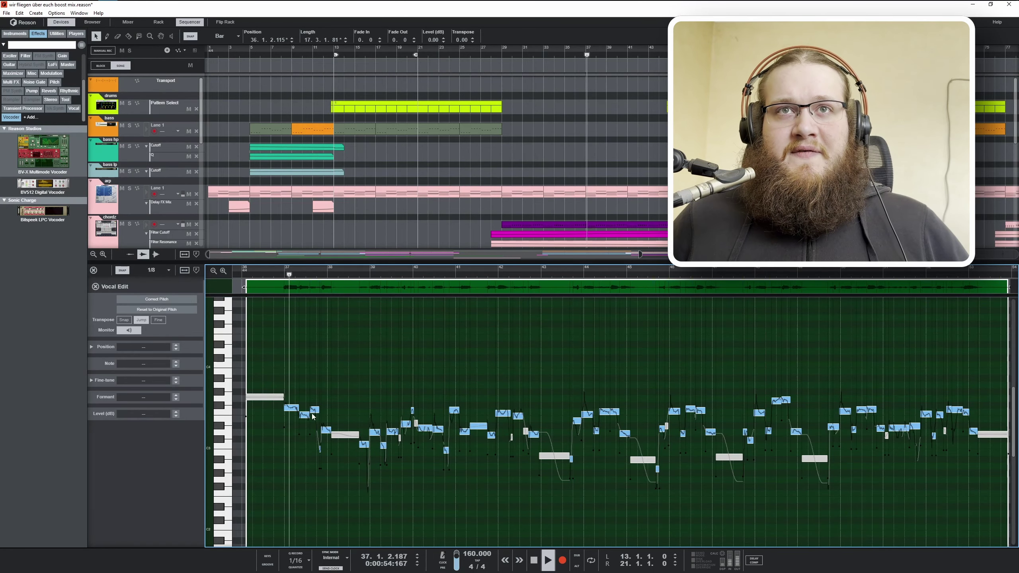
pyautogui.moveTo(306, 415); pyautogui.dragTo(305, 408)
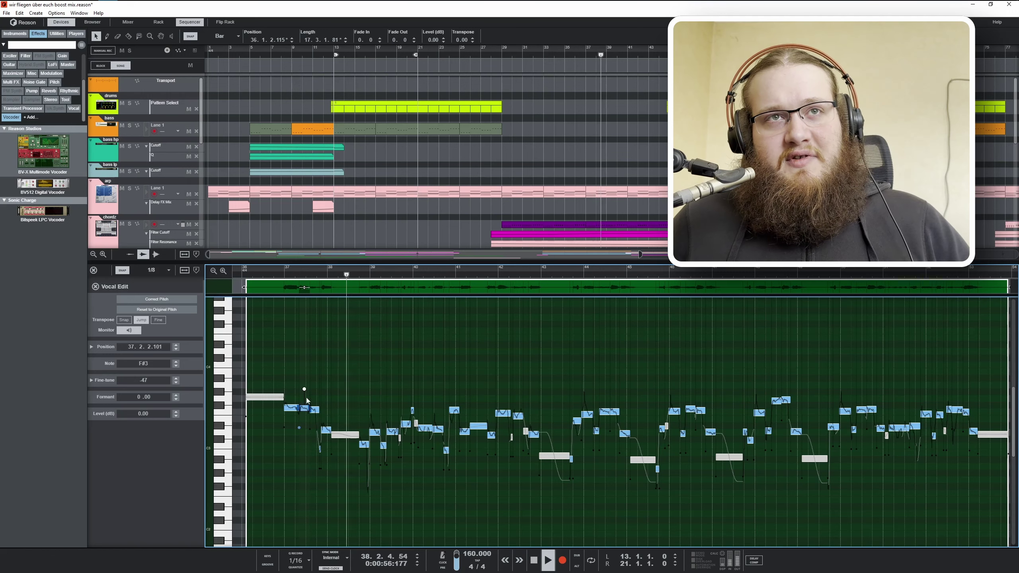
pyautogui.click(269, 276)
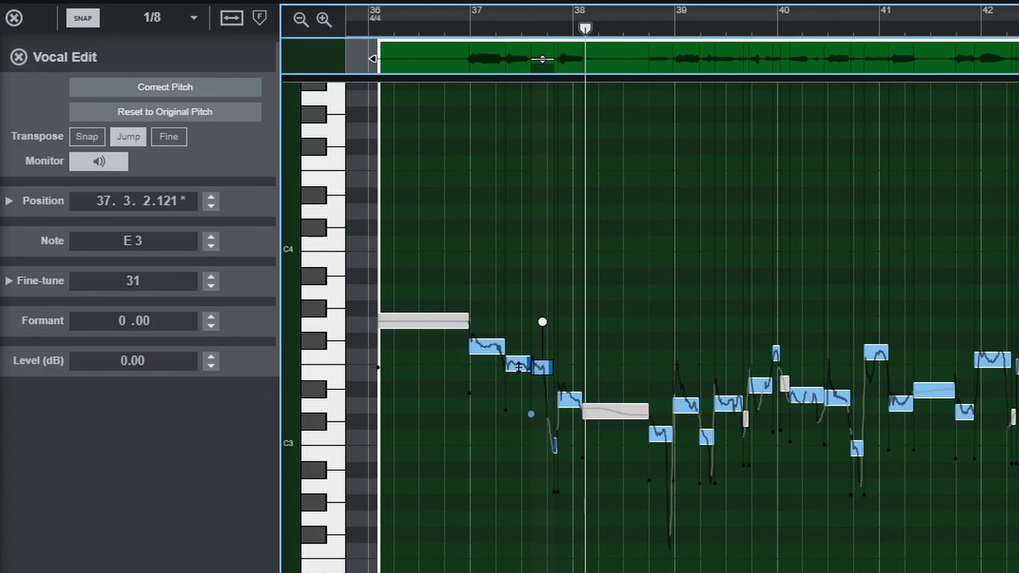
pyautogui.press('Up')
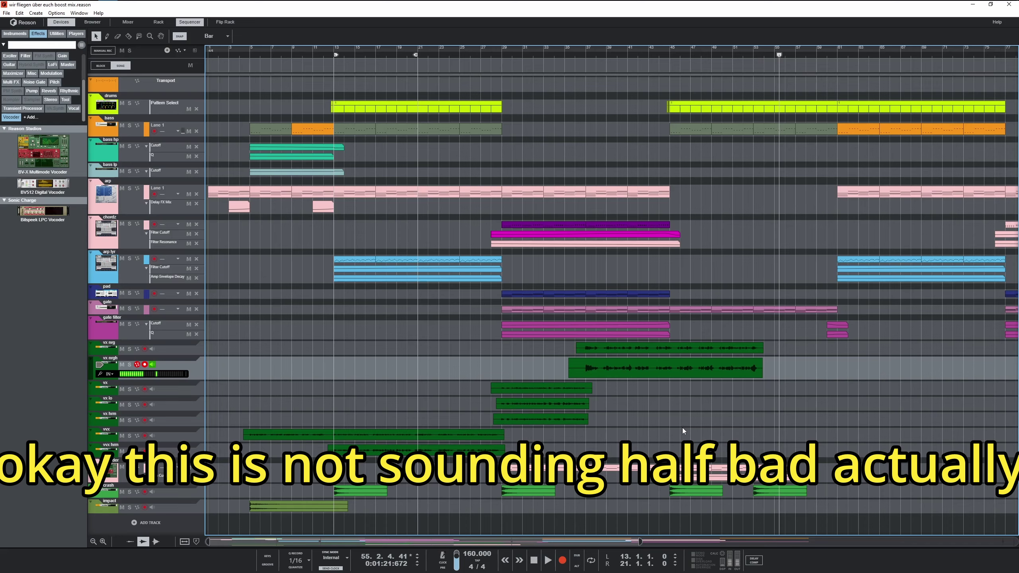
# - Trim the starts of the four stacked chorus vocal clips so each begins just before the singing at bar 37
pyautogui.click(110, 365)
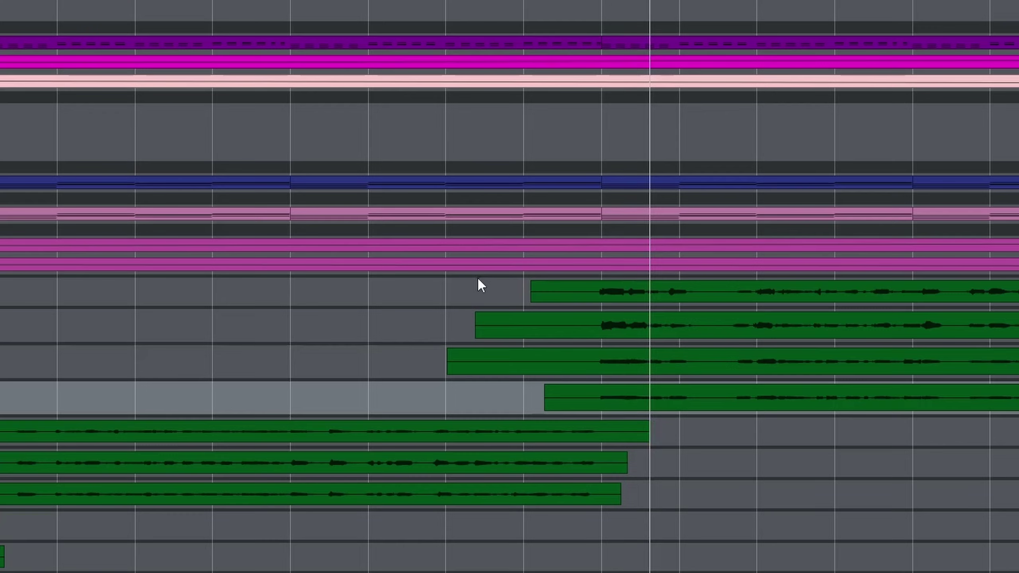
pyautogui.moveTo(481, 278); pyautogui.dragTo(568, 304)
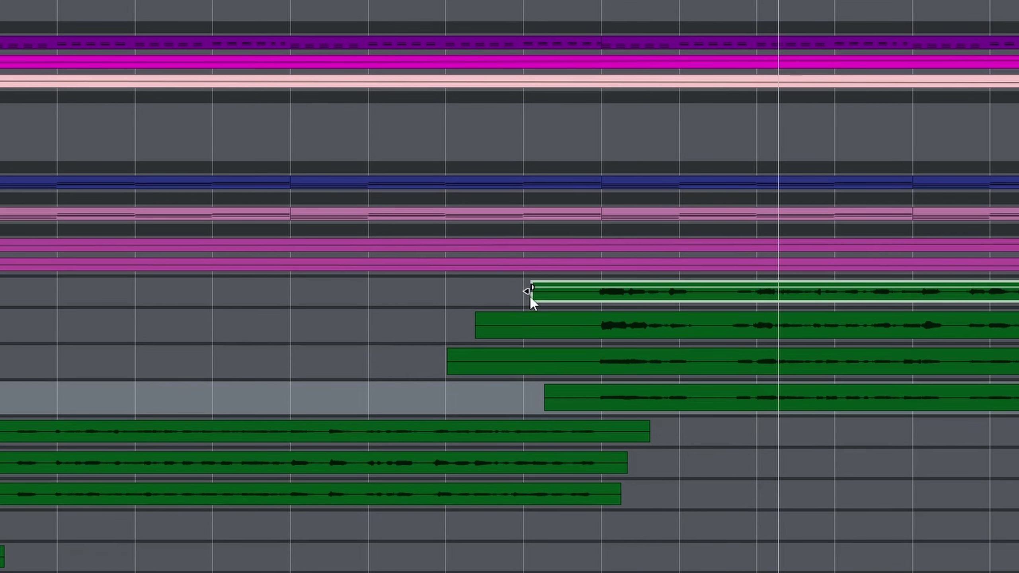
pyautogui.click(561, 319)
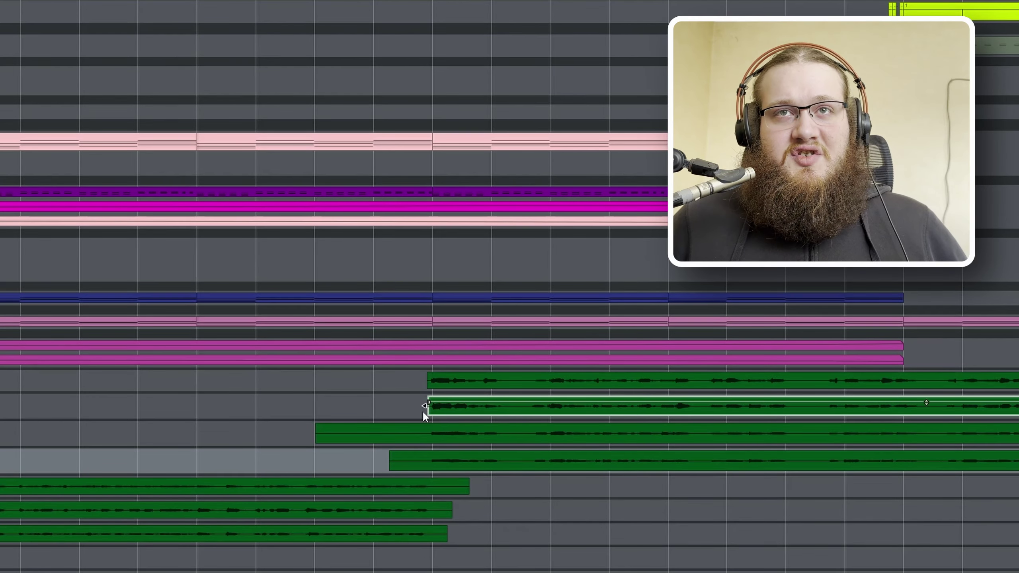
pyautogui.click(328, 436)
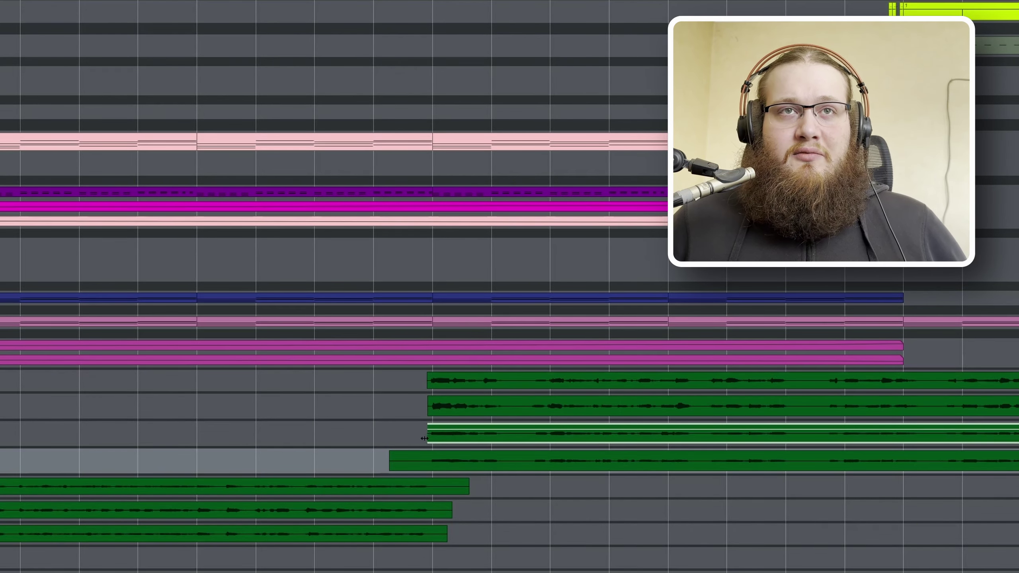
pyautogui.click(413, 461)
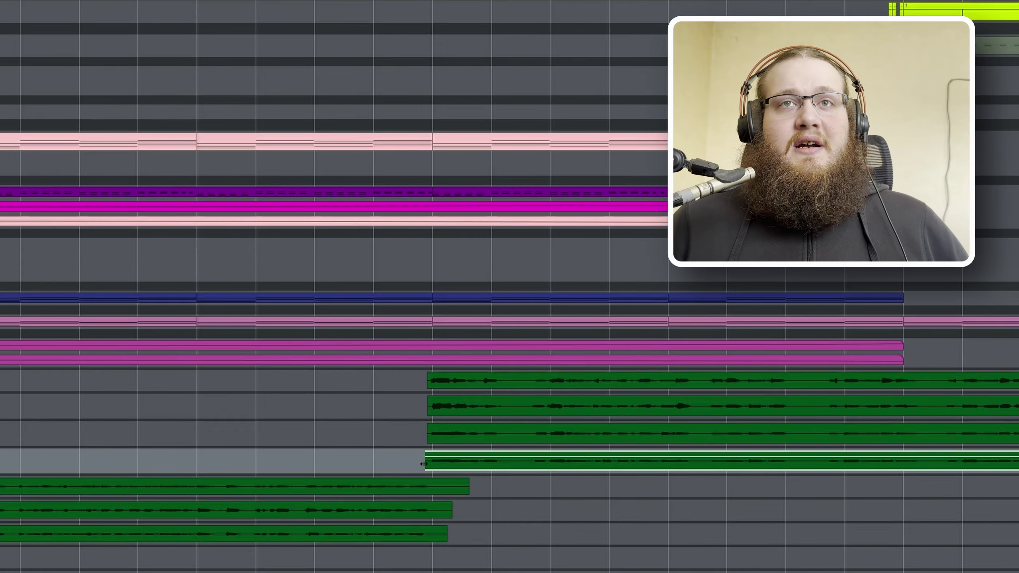
pyautogui.hscroll(10, 416, 462)
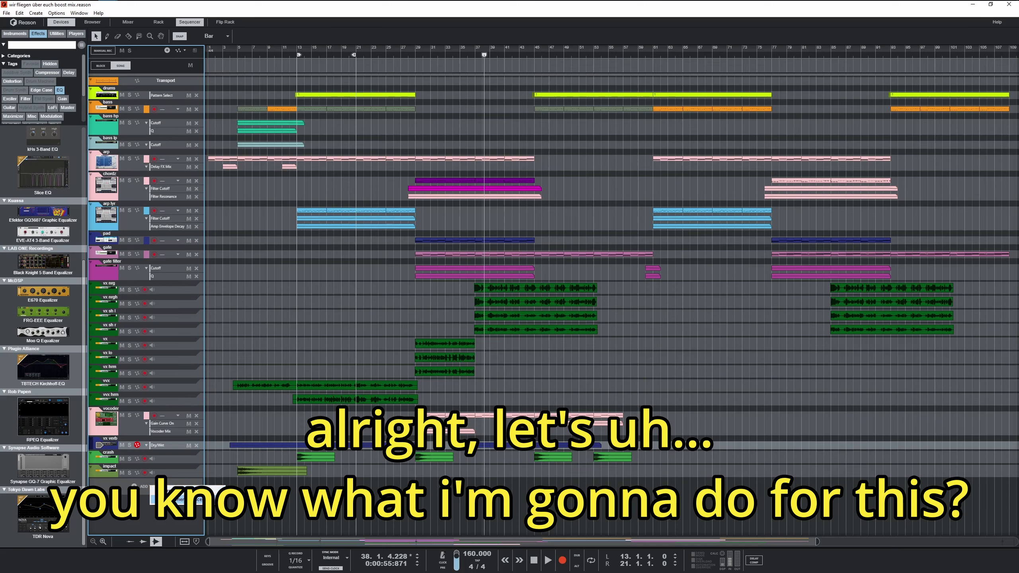
# - Duplicate all notes of the Virus clip in bars 53 to 61 one octave lower and audition the loop
pyautogui.moveTo(188, 500)
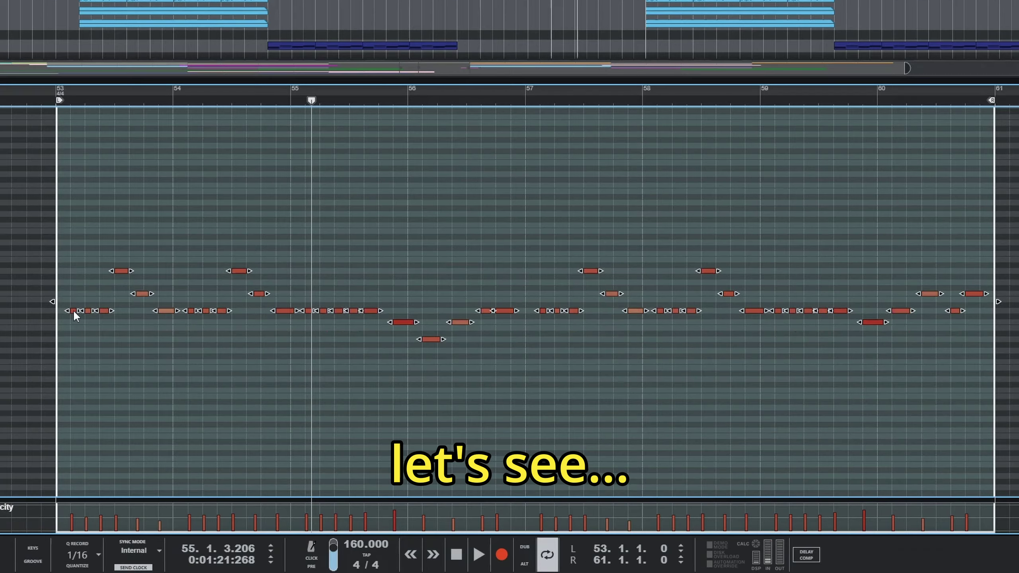
pyautogui.moveTo(293, 407); pyautogui.dragTo(292, 450)
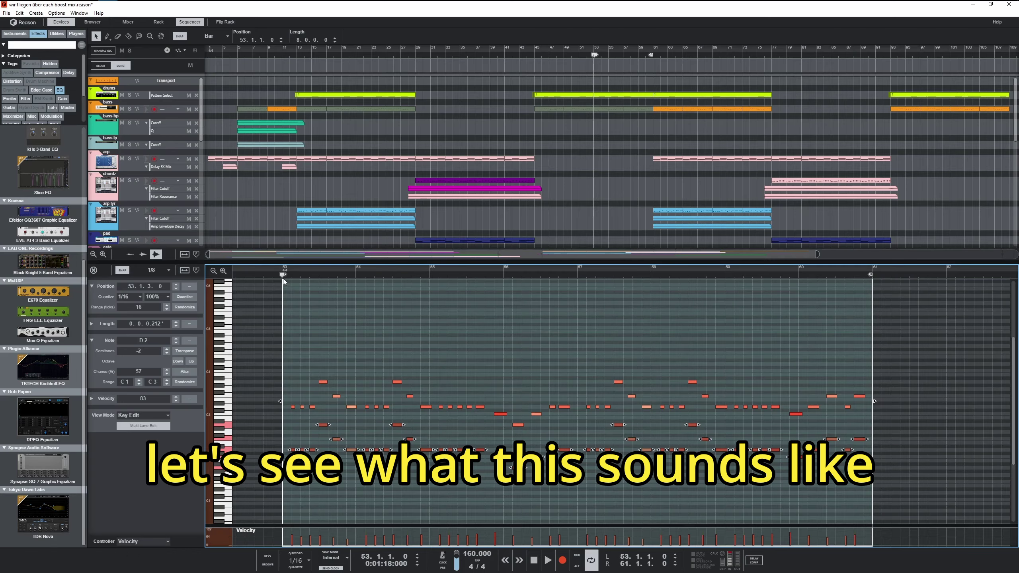
pyautogui.press('space')
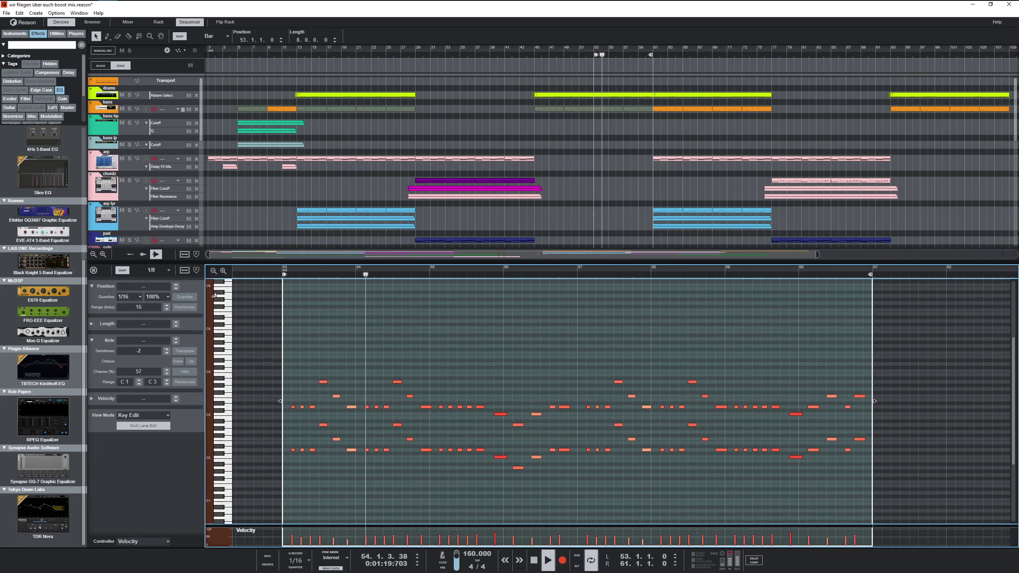
pyautogui.click(94, 272)
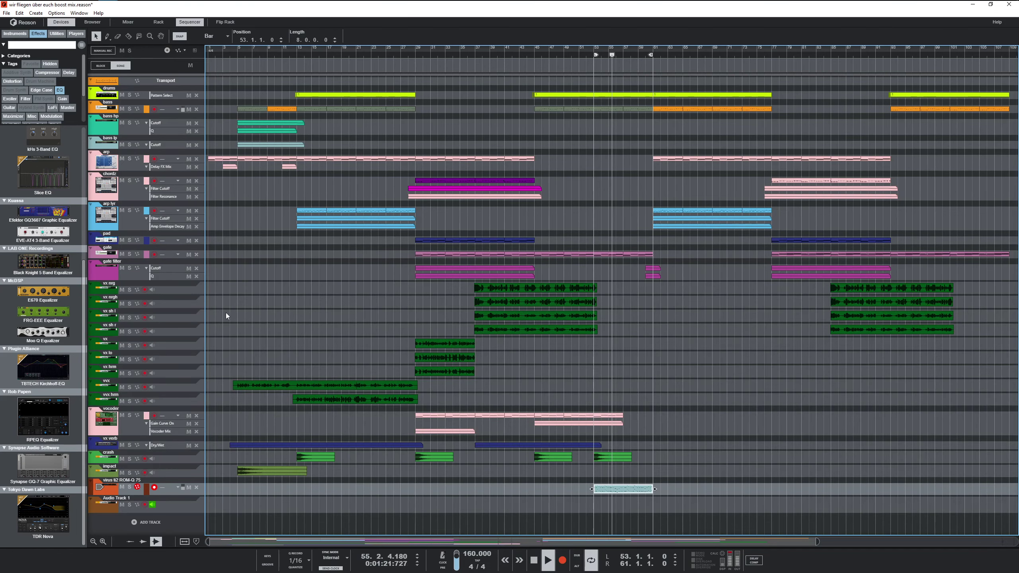
# - Record the Virus part onto the audio track and shift the recording earlier so its first sound lines up with the first MIDI note
pyautogui.click(579, 55)
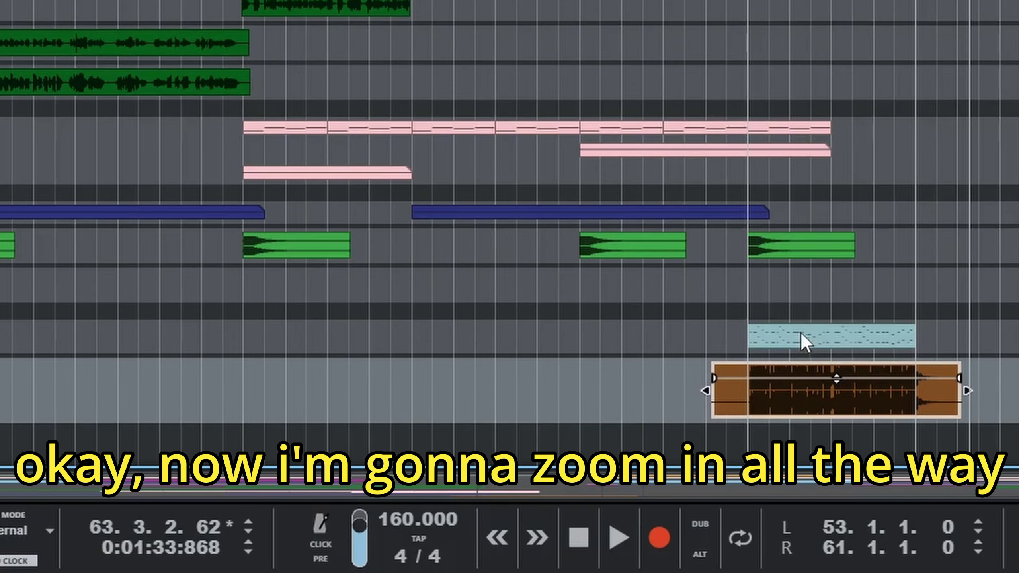
pyautogui.scroll(5, 613, 485)
pyautogui.scroll(10, 651, 353)
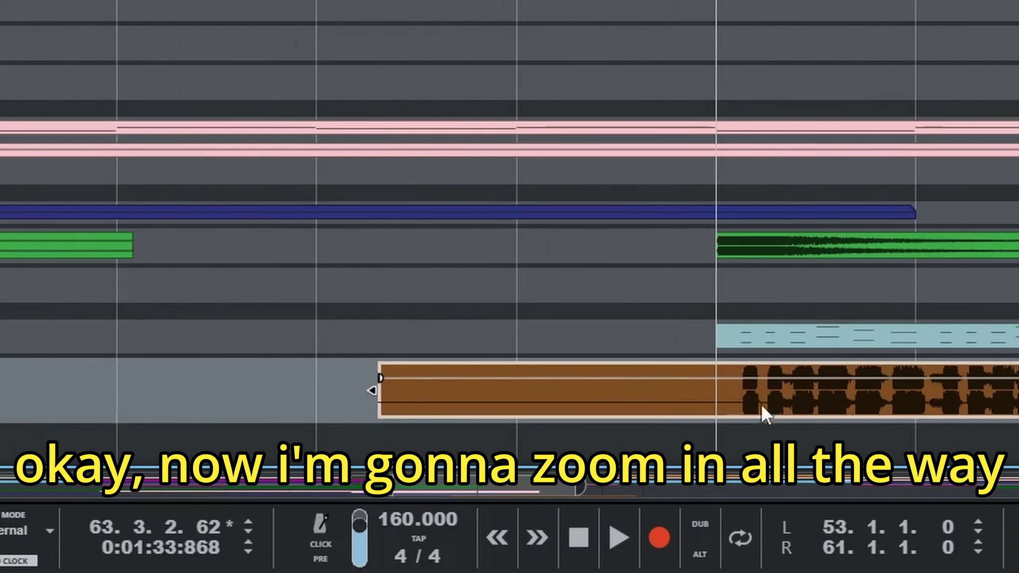
pyautogui.scroll(6, 529, 375)
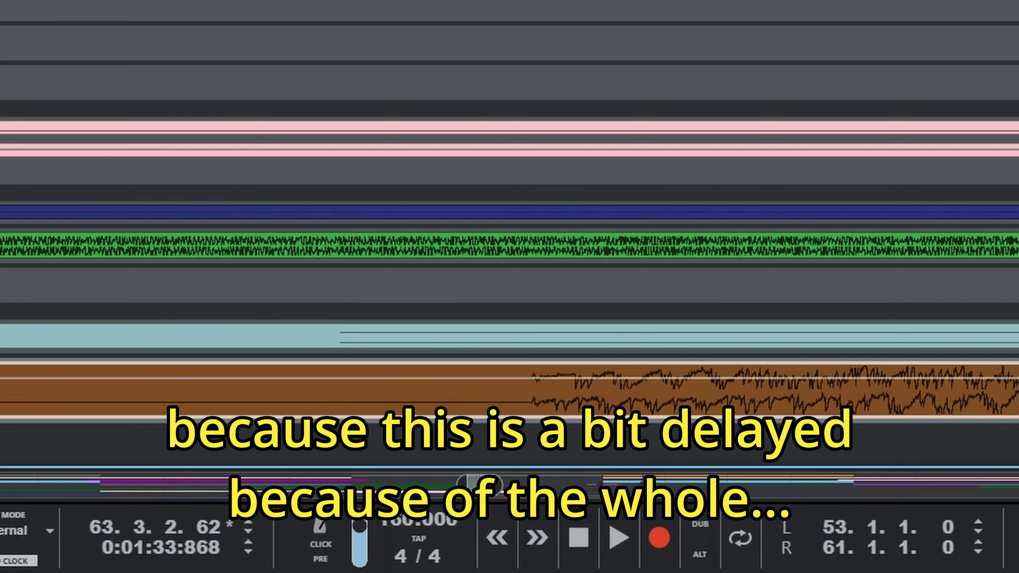
pyautogui.moveTo(554, 364); pyautogui.dragTo(363, 382)
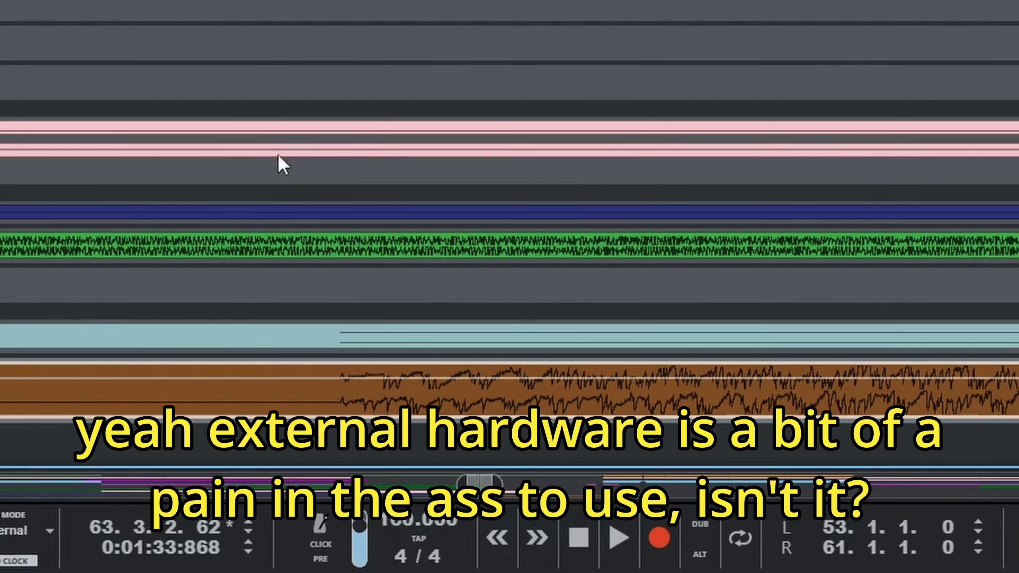
pyautogui.scroll(-2, 272, 502)
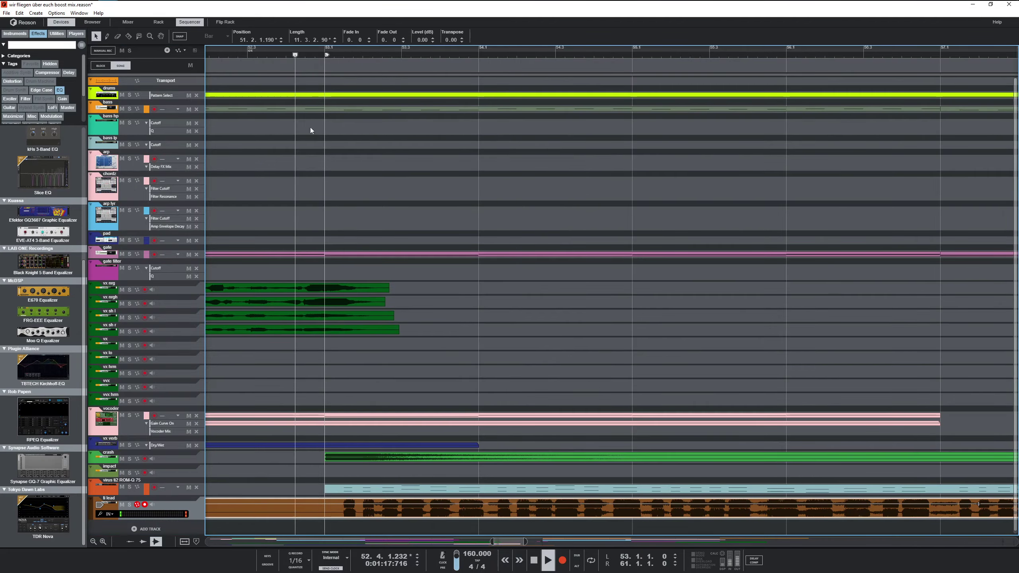
pyautogui.scroll(-10, 315, 336)
# - Filter the low end of the ti lead with a 12 dB/oct high-pass band in Kirchhoff-EQ, raising its cutoff frequency
pyautogui.scroll(3, 390, 355)
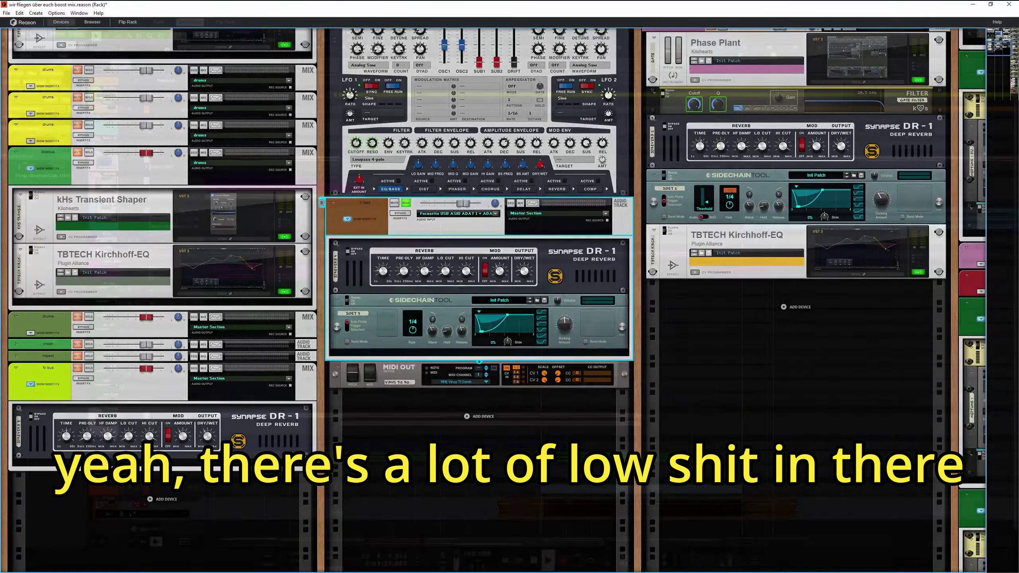
pyautogui.press('F7')
pyautogui.click(60, 92)
pyautogui.scroll(-4, 46, 313)
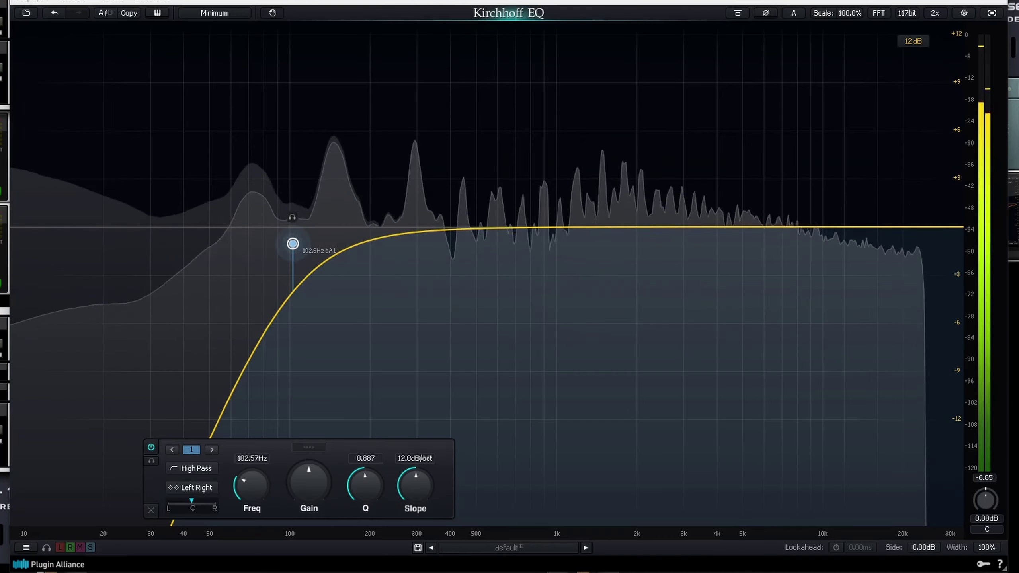
pyautogui.moveTo(294, 242); pyautogui.dragTo(352, 246)
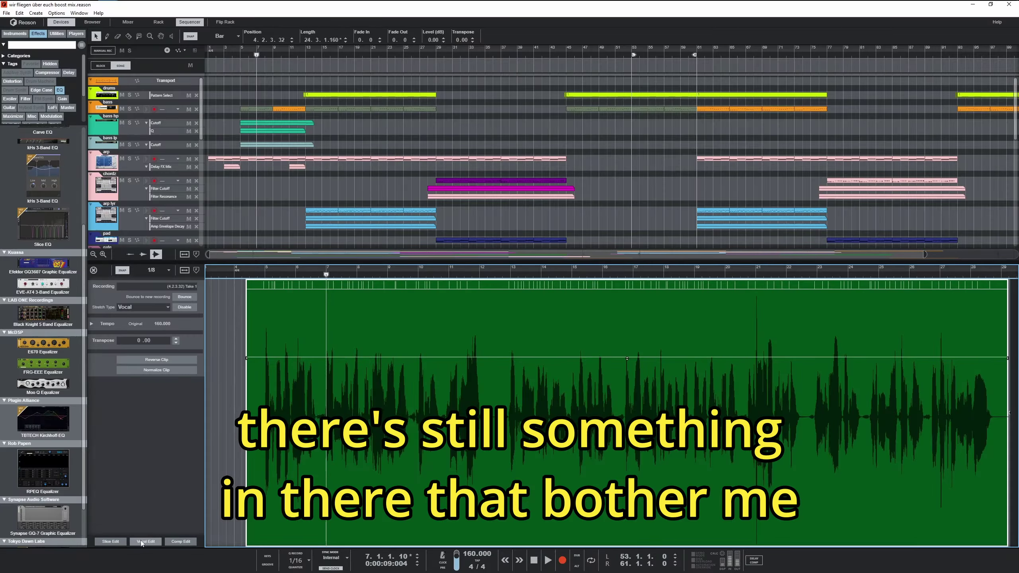
# - Open the vox recording from bar 4 in Vocal Edit and listen for off-pitch notes around bars 5 and 6
pyautogui.click(146, 541)
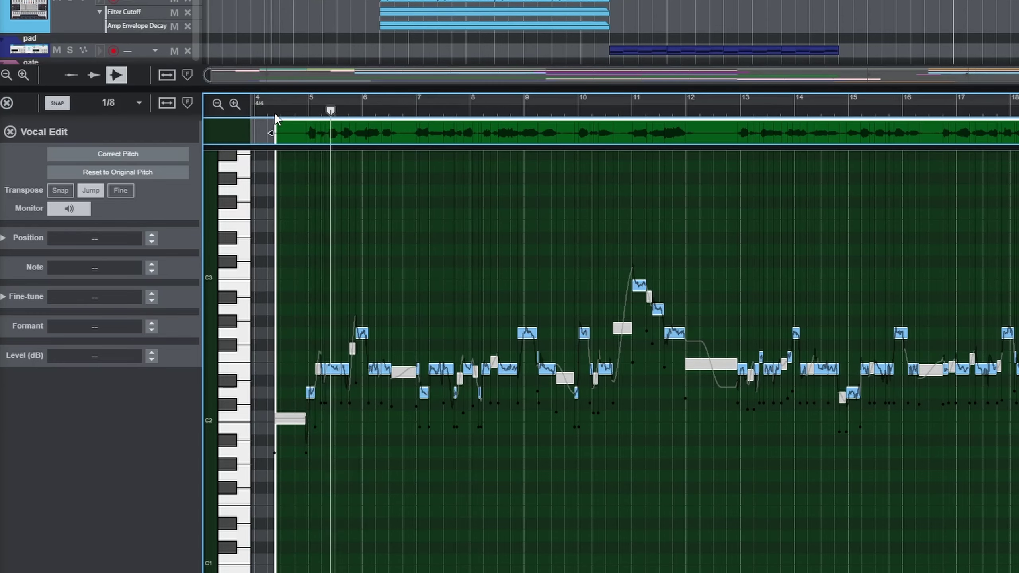
pyautogui.scroll(4, 352, 361)
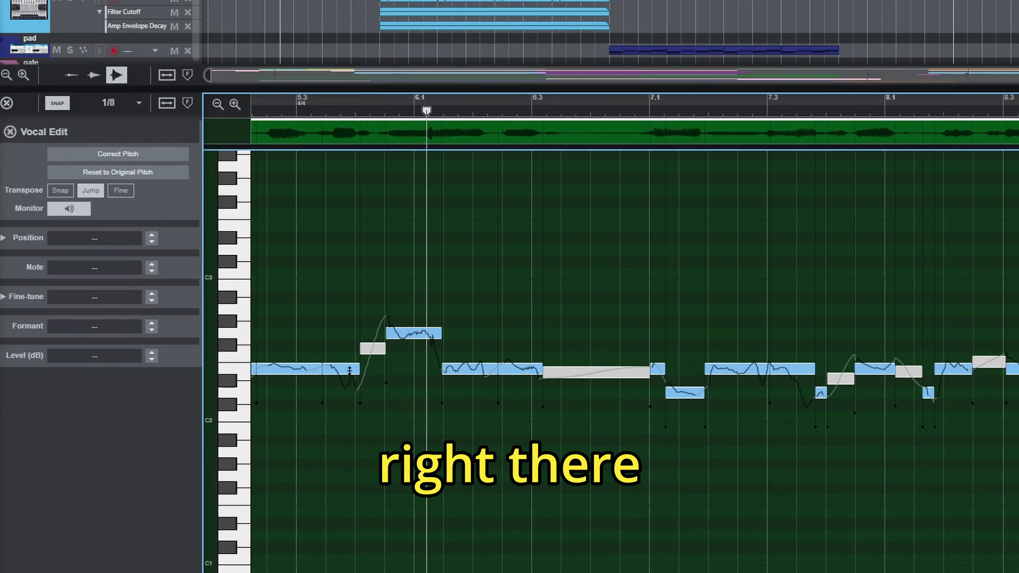
pyautogui.press('space')
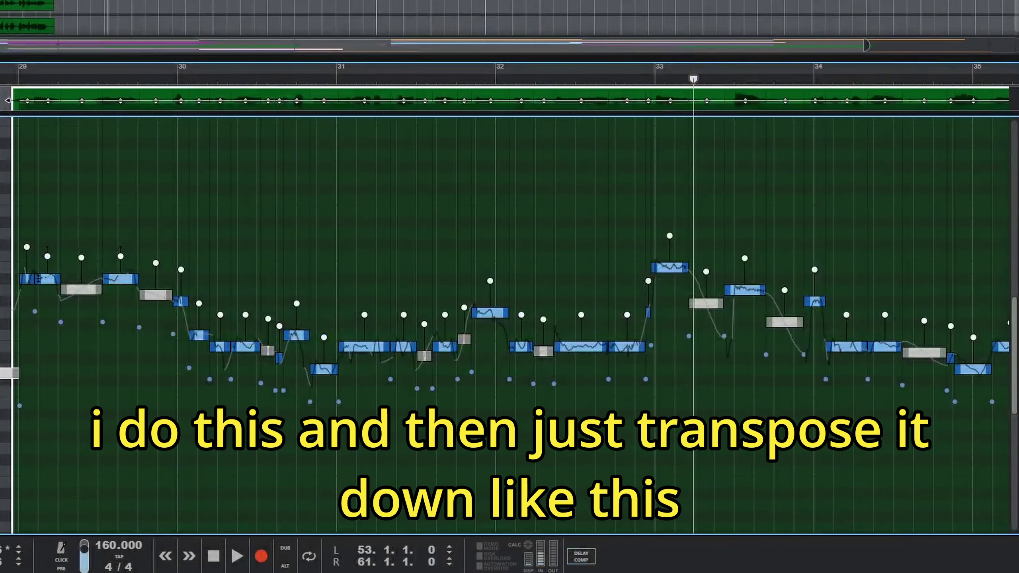
# - Transpose all selected notes of the vocal clip starting at bar 29 down in Vocal Edit
pyautogui.moveTo(43, 283); pyautogui.dragTo(43, 305)
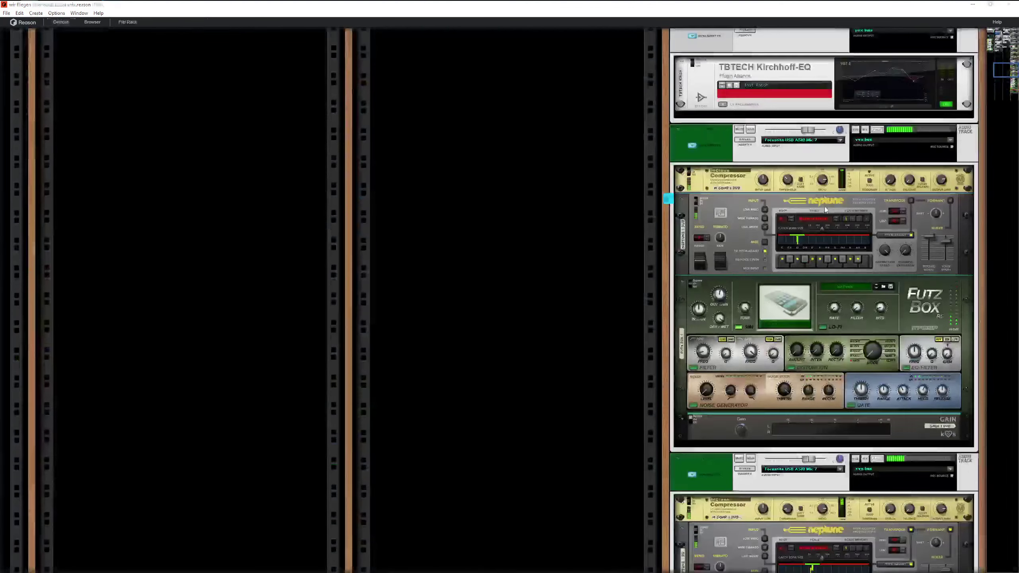
pyautogui.scroll(3, 825, 209)
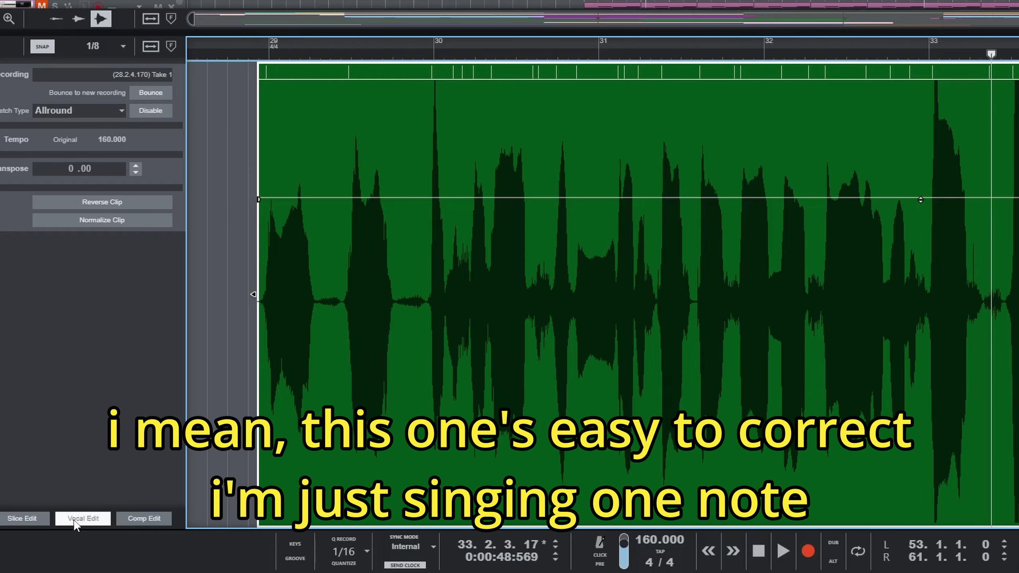
# - Open the single-note vocal clip at bar 29 in Vocal Edit, accepting Vocal stretch mode, and correct the pitch of all its notes
pyautogui.click(83, 518)
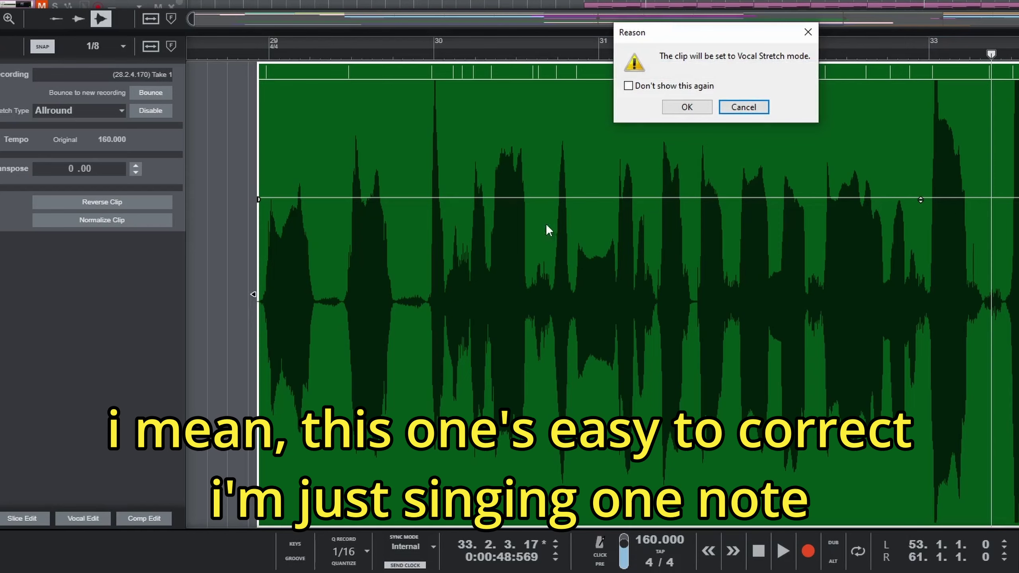
pyautogui.click(678, 111)
pyautogui.hotkey('ctrl', 'a')
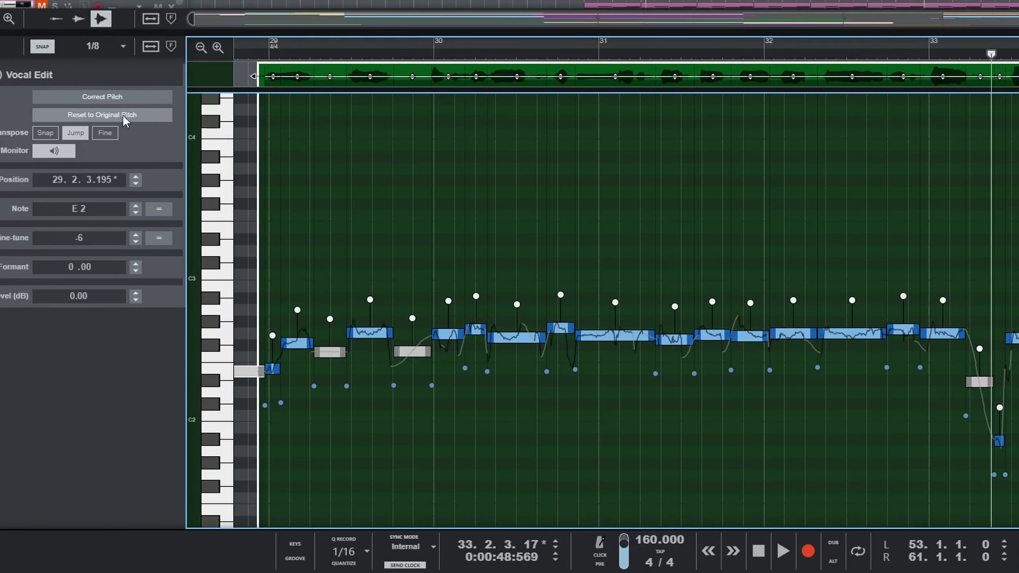
pyautogui.click(122, 97)
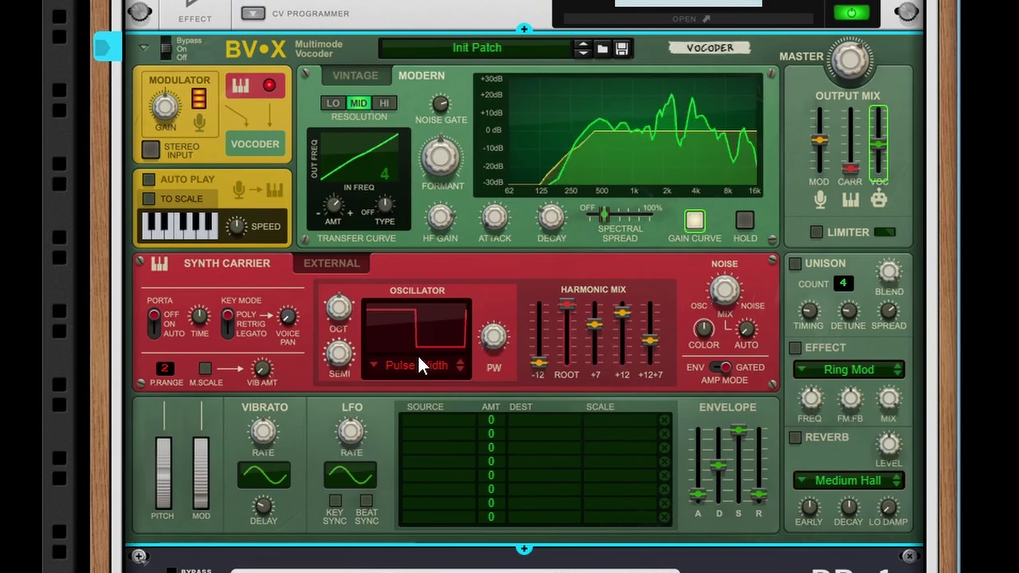
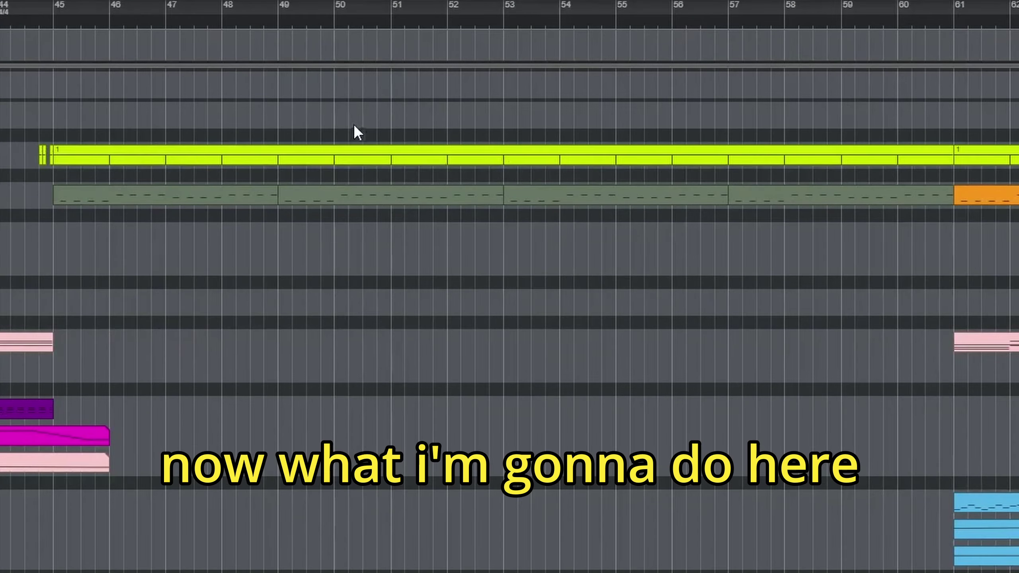
# - Set the drums pattern clip spanning bars 45 to 61 to pattern 3
pyautogui.click(956, 156)
pyautogui.scroll(-1, 954, 155)
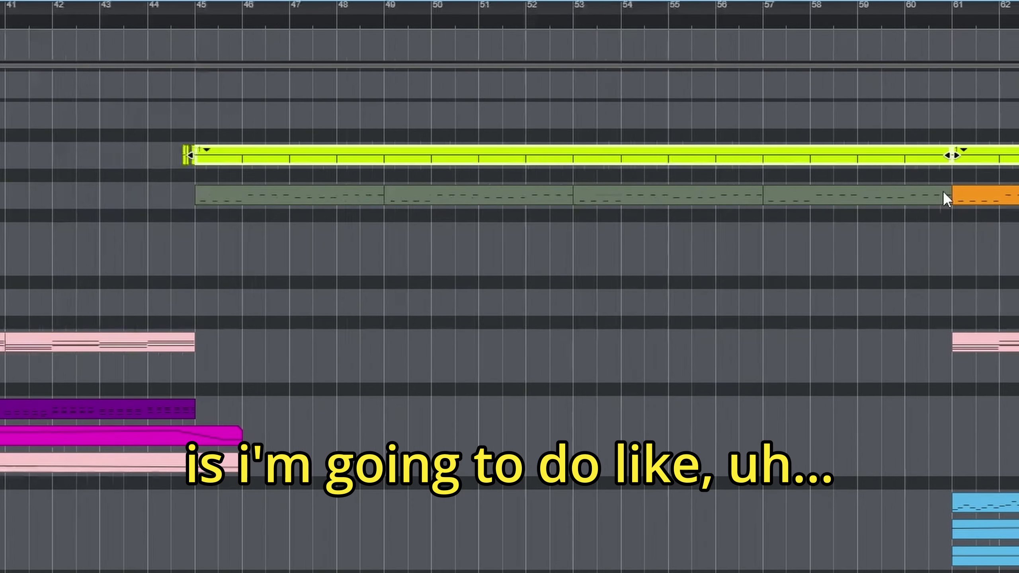
pyautogui.click(205, 150)
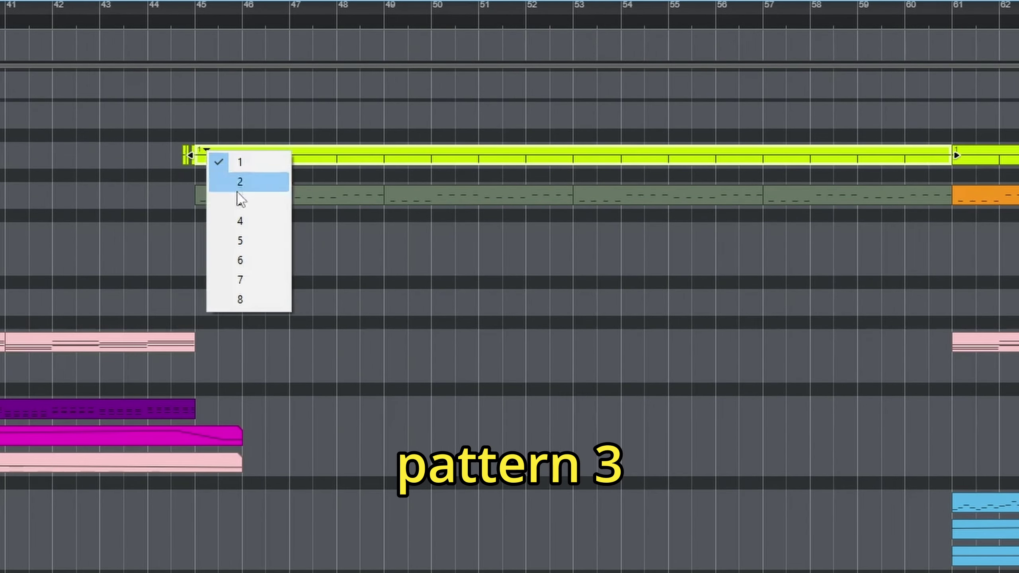
pyautogui.click(245, 200)
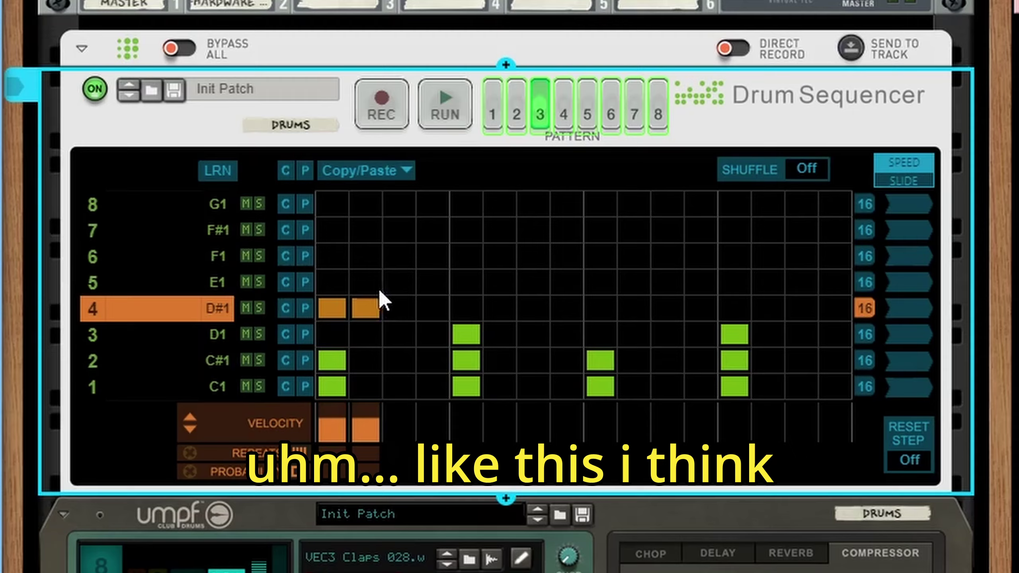
# - Add E1 steps 3 and 7 and D#1 steps 5 and 6 to drum pattern 3, and assign it to the short clips before bar 45
pyautogui.click(398, 283)
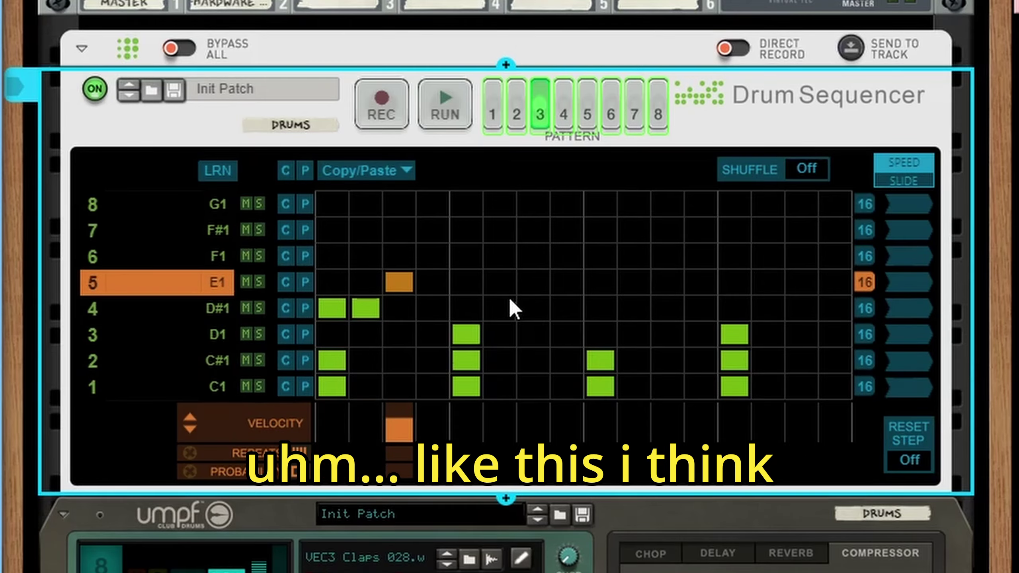
pyautogui.click(466, 308)
pyautogui.click(499, 308)
pyautogui.click(535, 283)
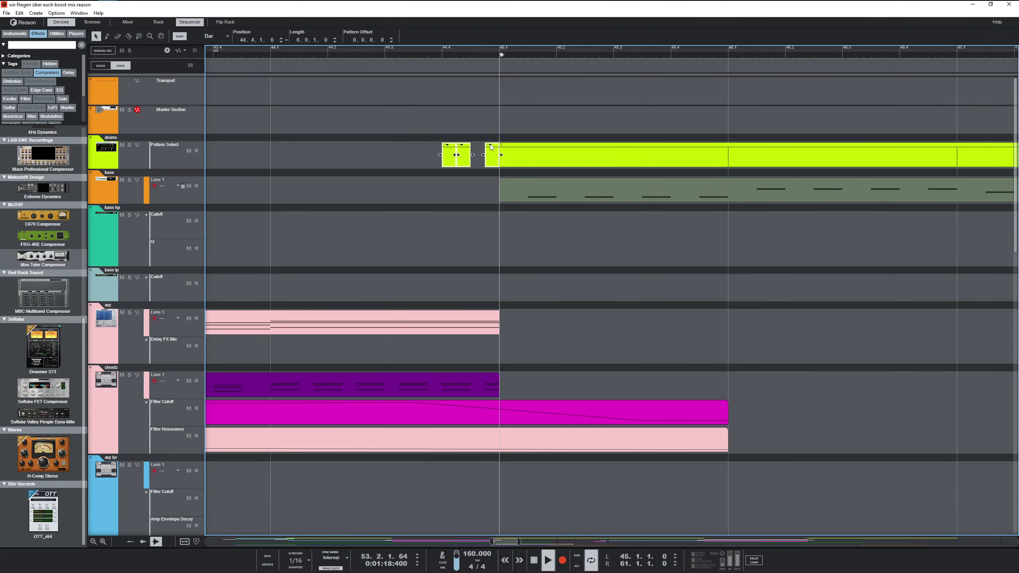
pyautogui.click(492, 145)
pyautogui.click(502, 168)
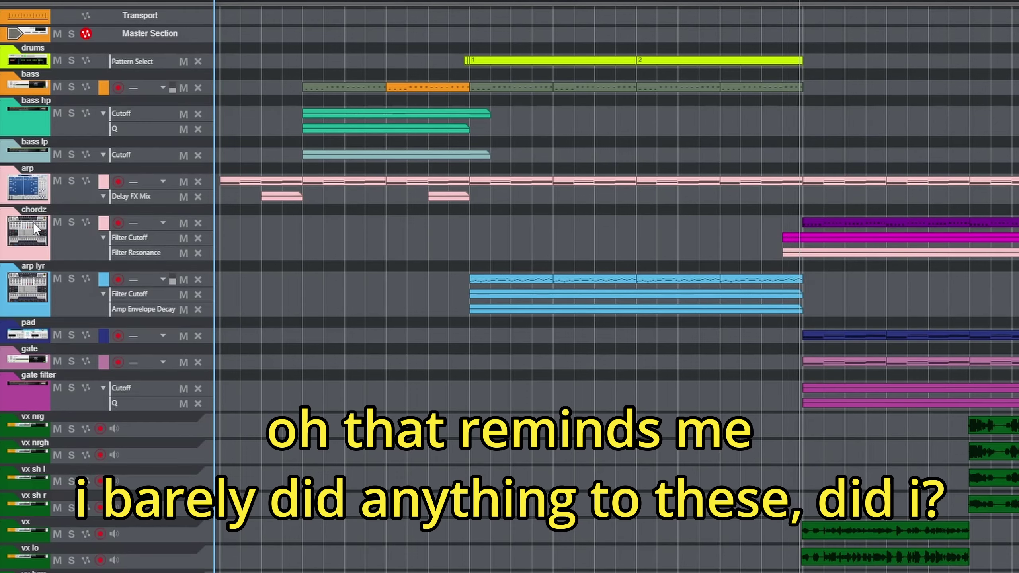
# - Solo the chordz track and open the reverb settings of its Antidote synth in the rack
pyautogui.click(33, 222)
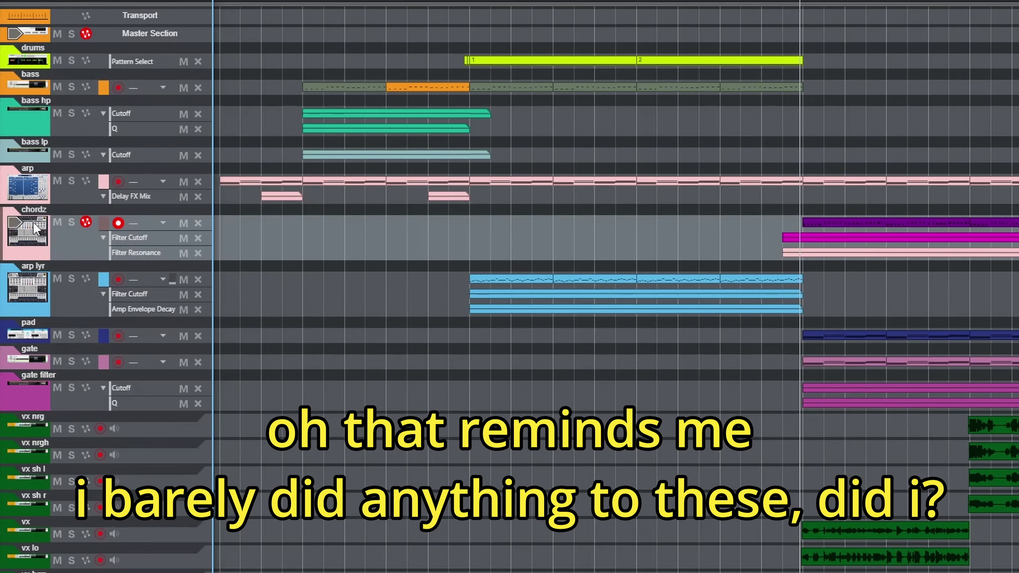
pyautogui.click(71, 223)
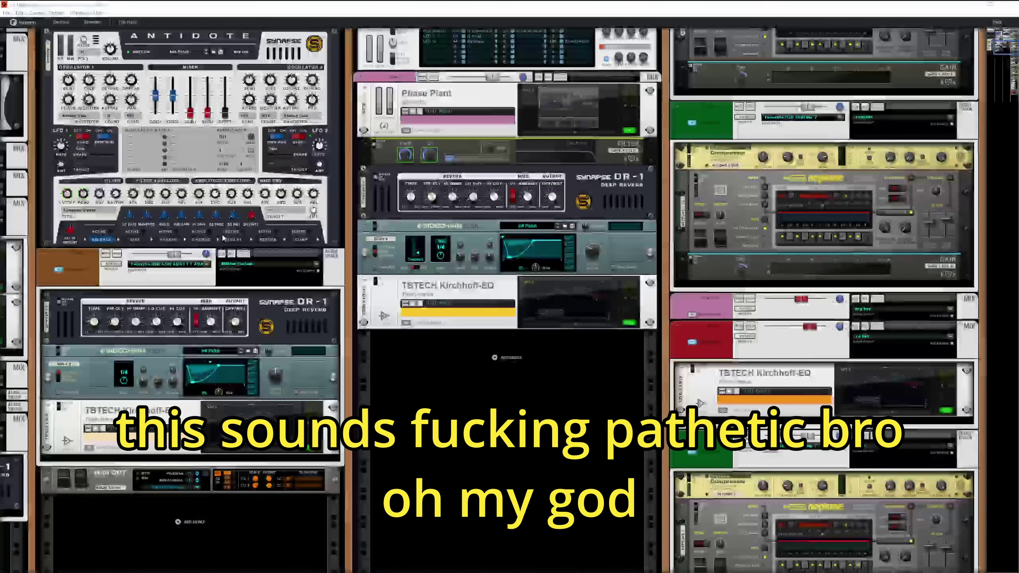
pyautogui.scroll(3, 223, 237)
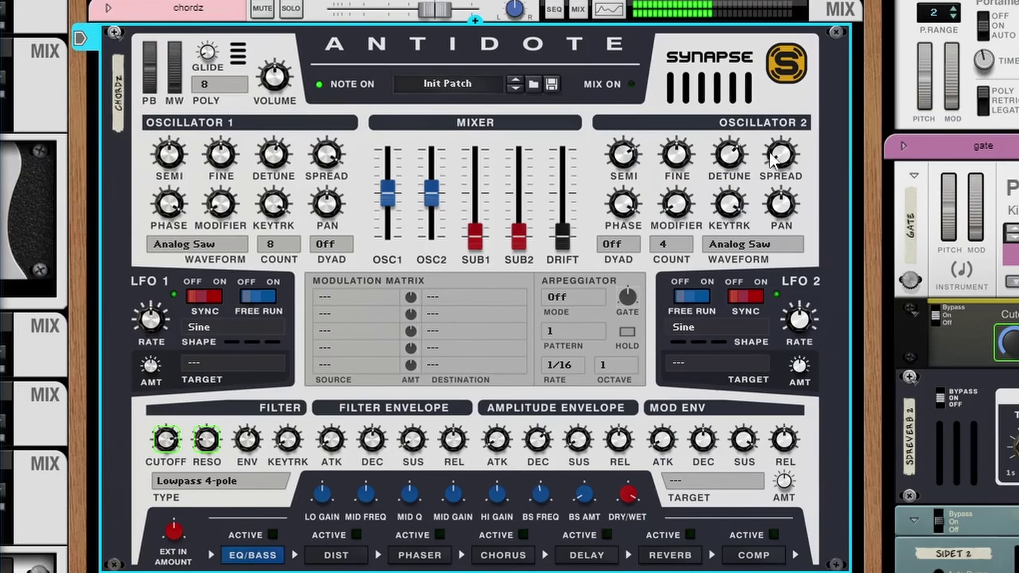
pyautogui.click(670, 556)
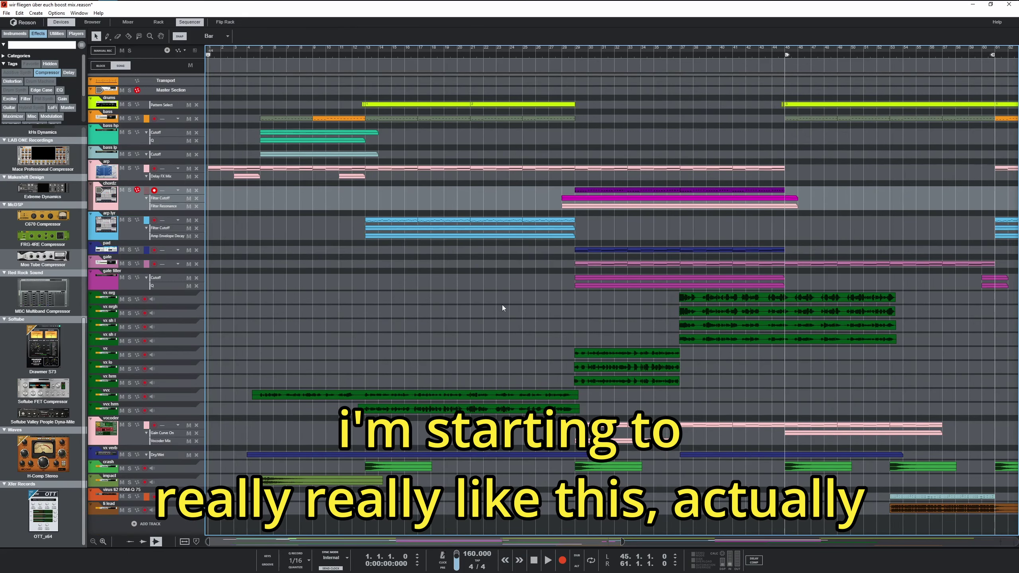
pyautogui.moveTo(622, 542); pyautogui.dragTo(1009, 541)
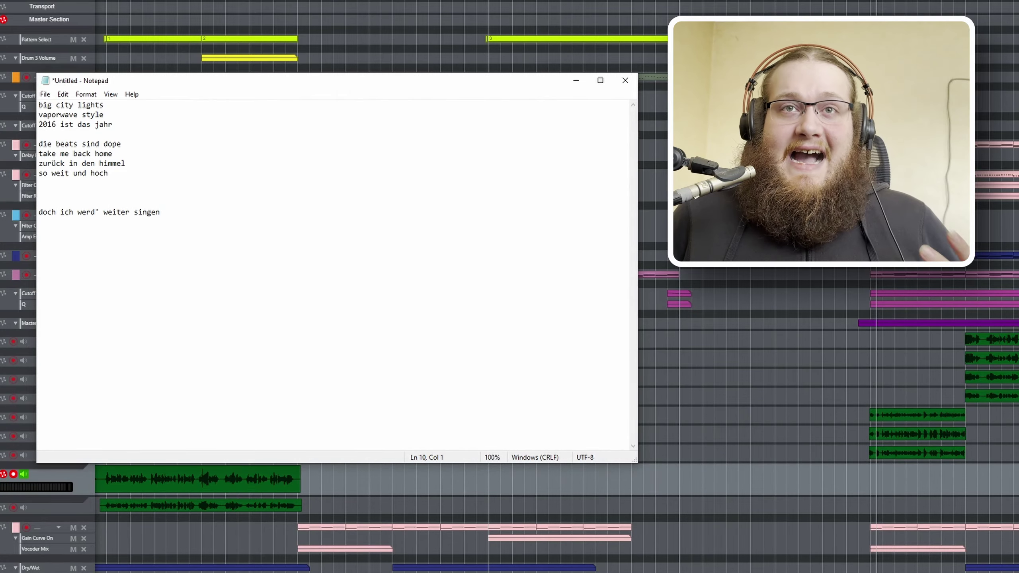
# - In Notepad, complete the third verse with the lines "die zeit fließt weiter", "immer weiter" and "bis zum ende uns'rer welt"
pyautogui.write('iter')
pyautogui.press('Return')
pyautogui.write('immer weiter')
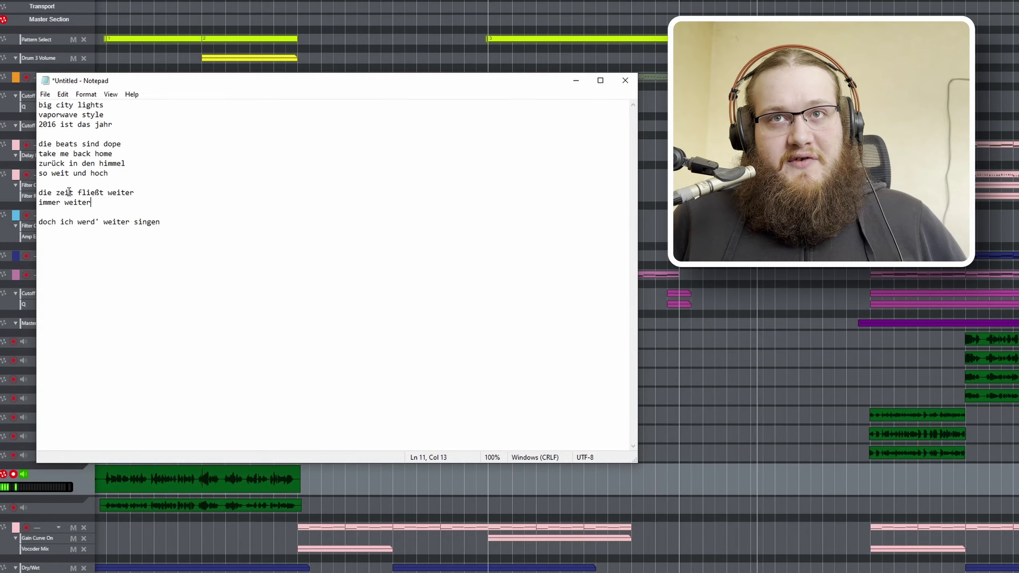
pyautogui.press('Return')
pyautogui.write("bis zum ende uns'rer welt")
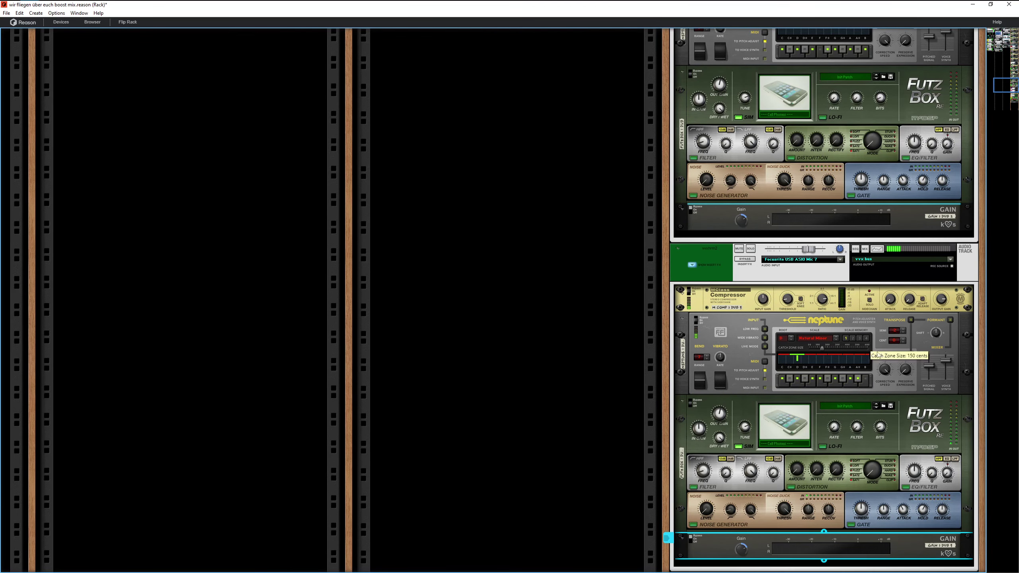
# - Adjust the Pitch Signal Level on the Neptune between the Compressor and FutzBox of the lower vocal track
pyautogui.moveTo(930, 366); pyautogui.dragTo(931, 363)
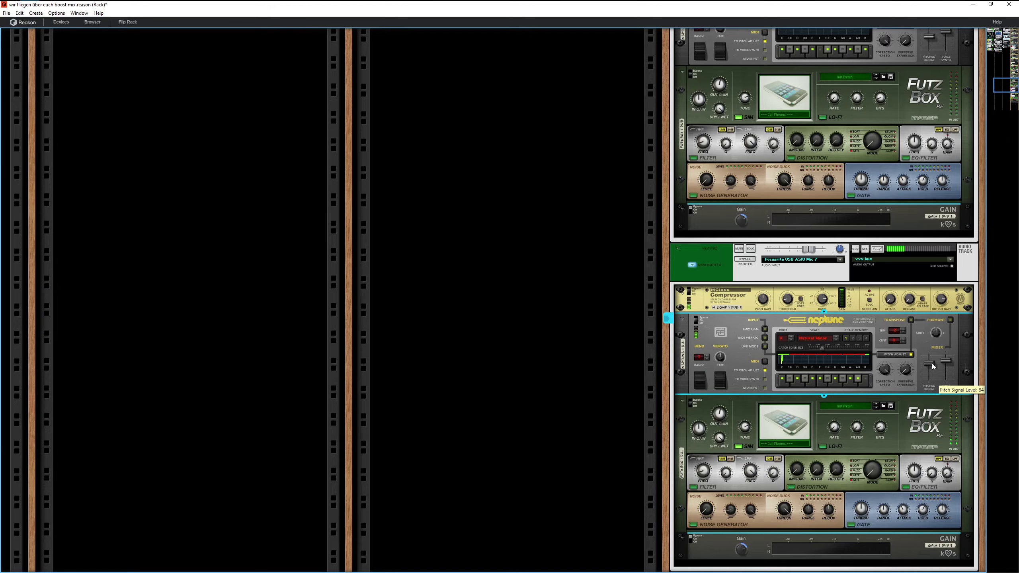
pyautogui.scroll(3, 714, 364)
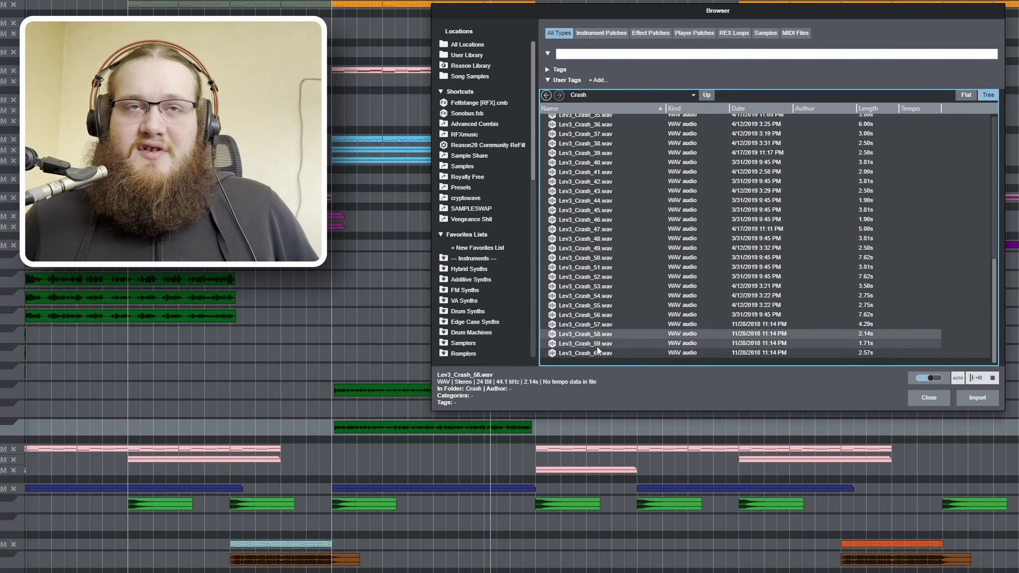
# - Audition the last samples in the Crash folder and add Lev3_Crash_57.wav to the arrangement on a new track below the existing crash
pyautogui.click(597, 353)
pyautogui.click(601, 342)
pyautogui.click(601, 328)
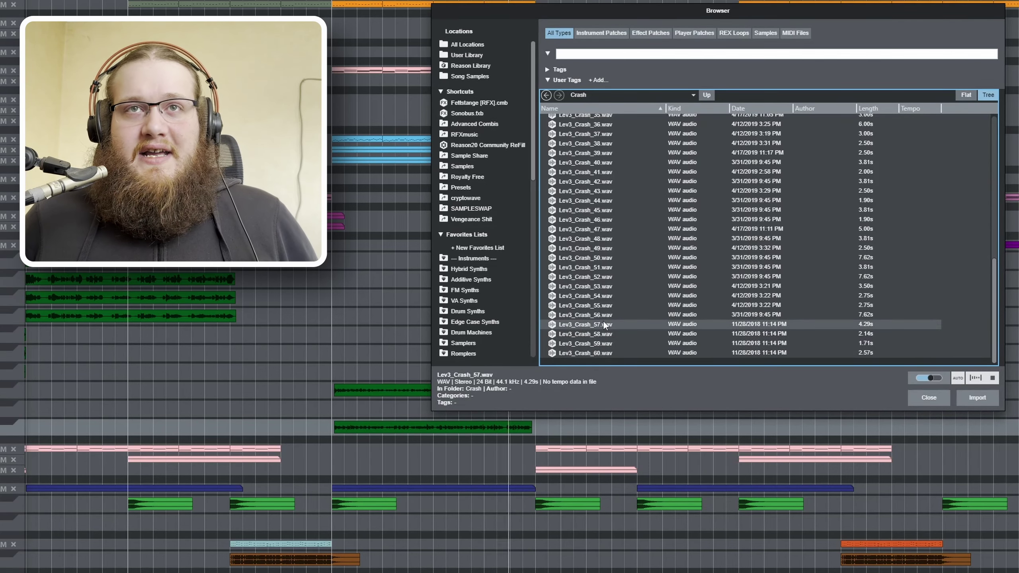
pyautogui.moveTo(605, 322); pyautogui.dragTo(332, 519)
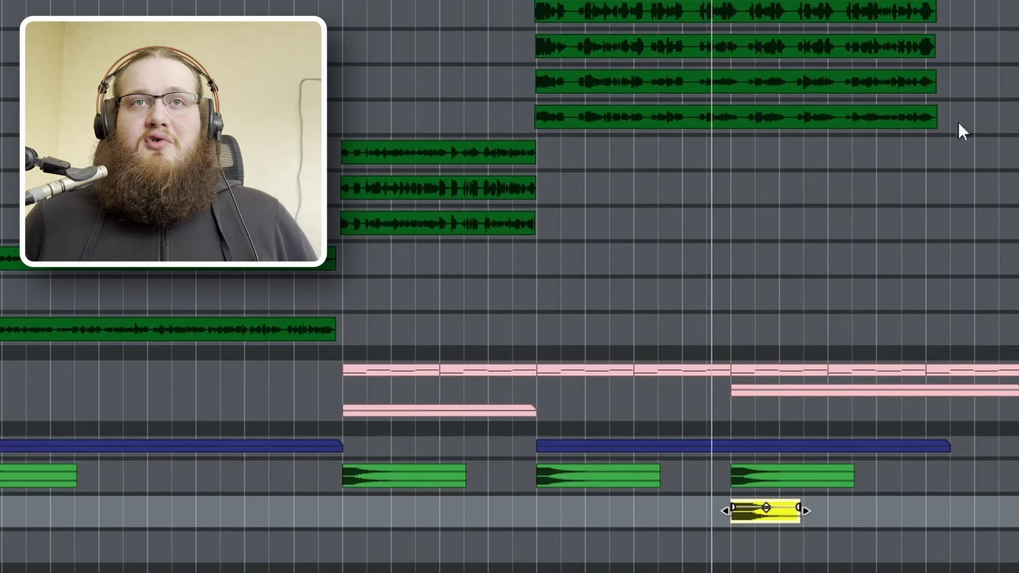
# - Place the new crash sample under the preceding green crash clip and choose the output routing of its mixer channel
pyautogui.moveTo(773, 518); pyautogui.dragTo(577, 518)
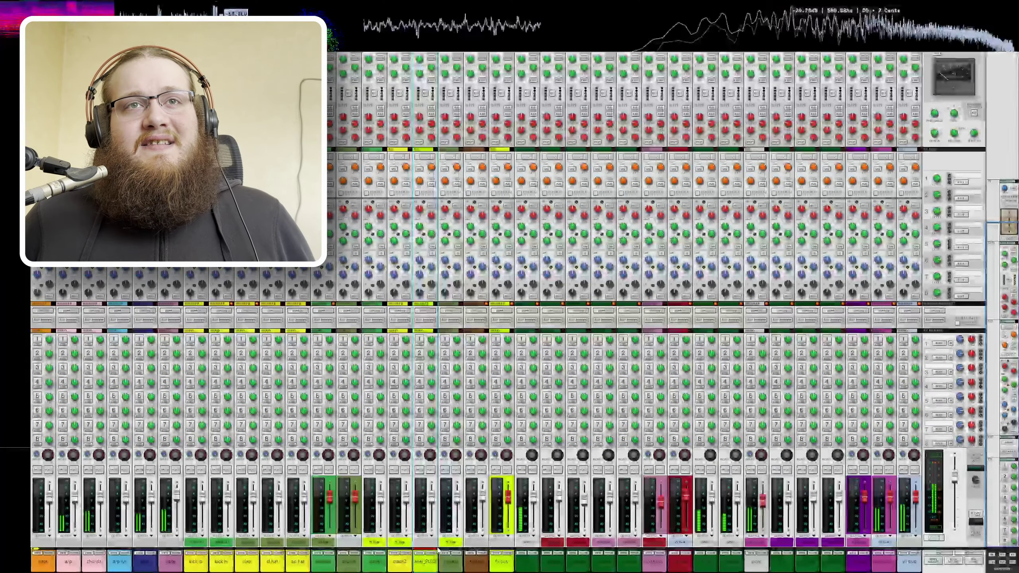
pyautogui.click(425, 536)
pyautogui.click(447, 476)
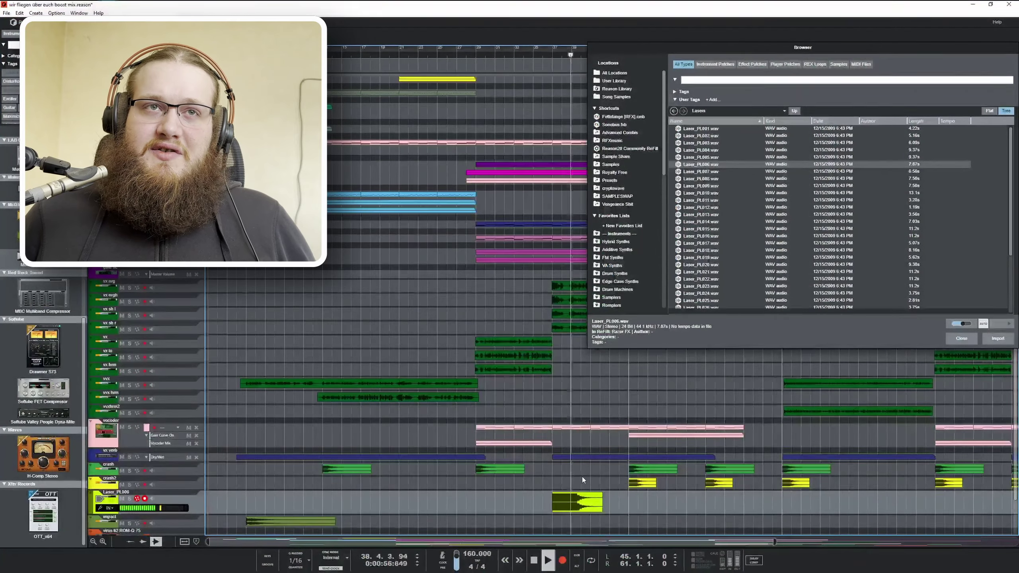
# - Reverse the Laser_PL006 clip and move it so that it ends where the crash at bar 45 begins
pyautogui.rightClick(619, 504)
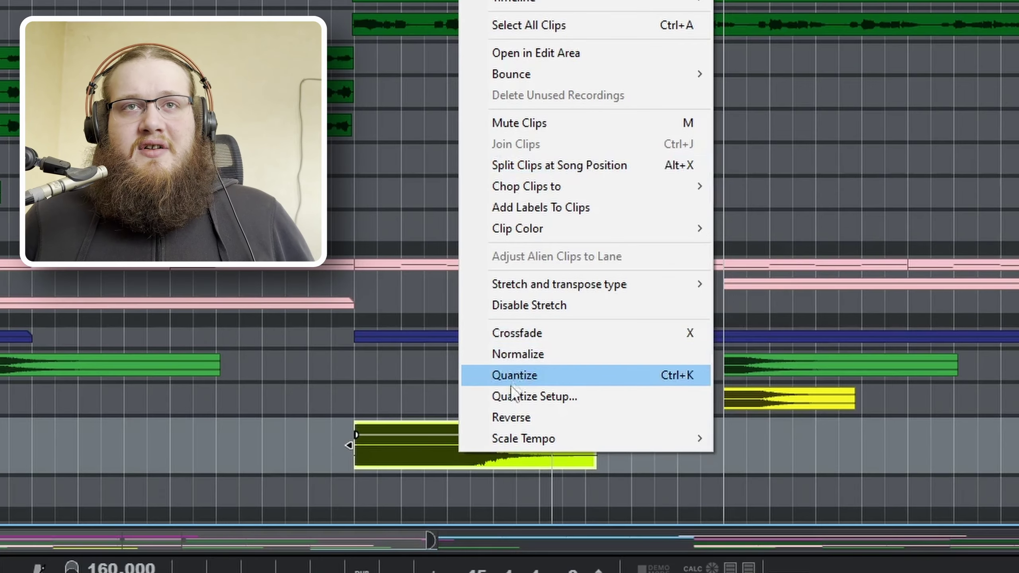
pyautogui.click(634, 490)
pyautogui.moveTo(519, 444); pyautogui.dragTo(646, 444)
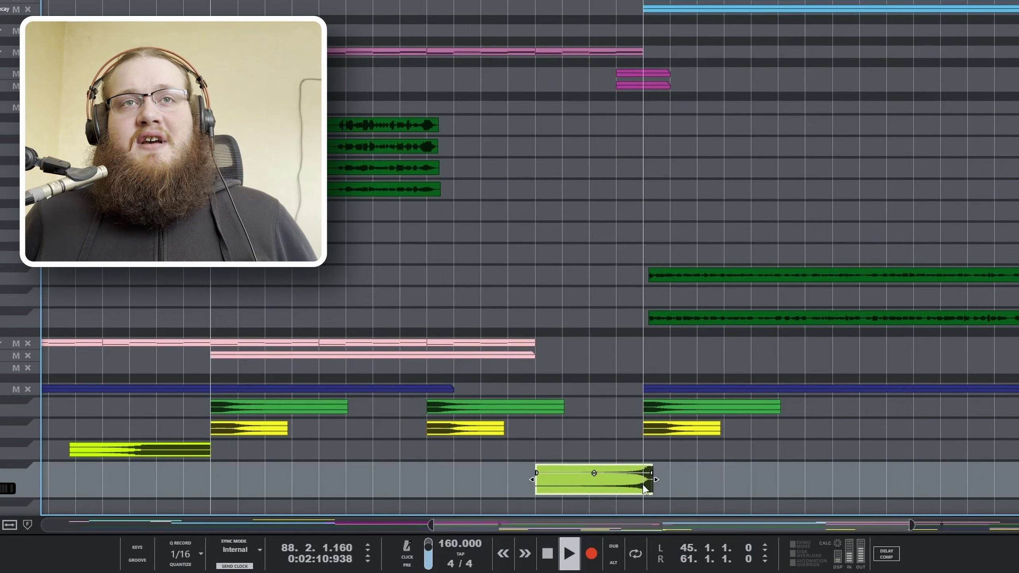
# - Shift the light green riser clip earlier so that it ends exactly at the crash on bar 61
pyautogui.scroll(3, 646, 481)
pyautogui.scroll(10, 645, 478)
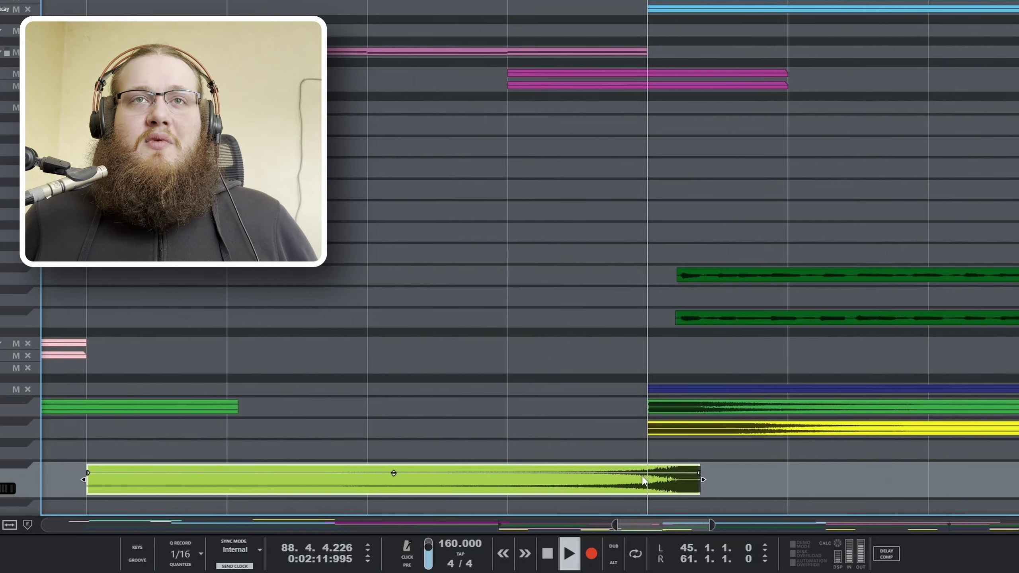
pyautogui.scroll(3, 683, 482)
pyautogui.scroll(-5, 683, 486)
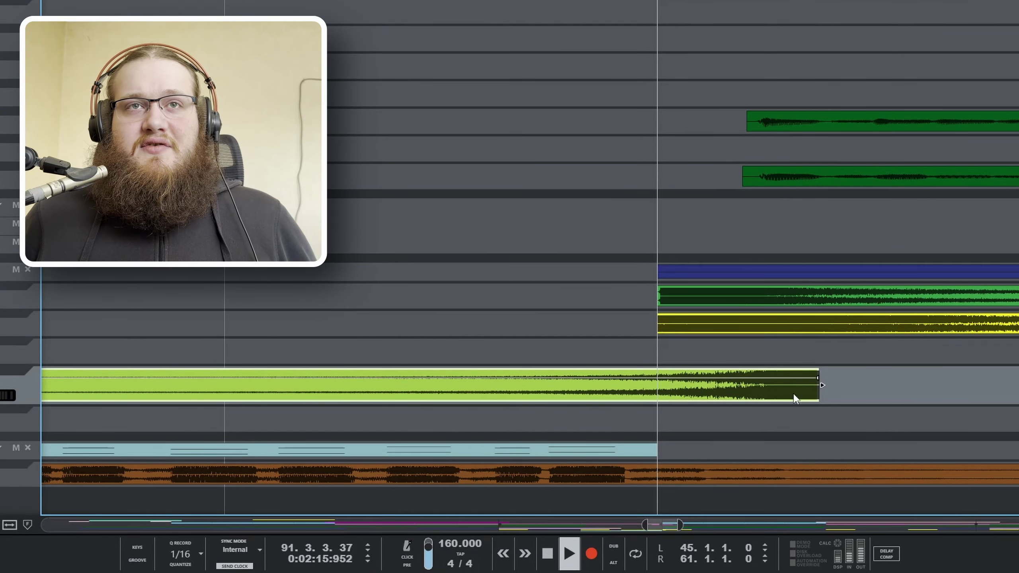
pyautogui.moveTo(796, 399); pyautogui.dragTo(635, 377)
pyautogui.scroll(3, 658, 401)
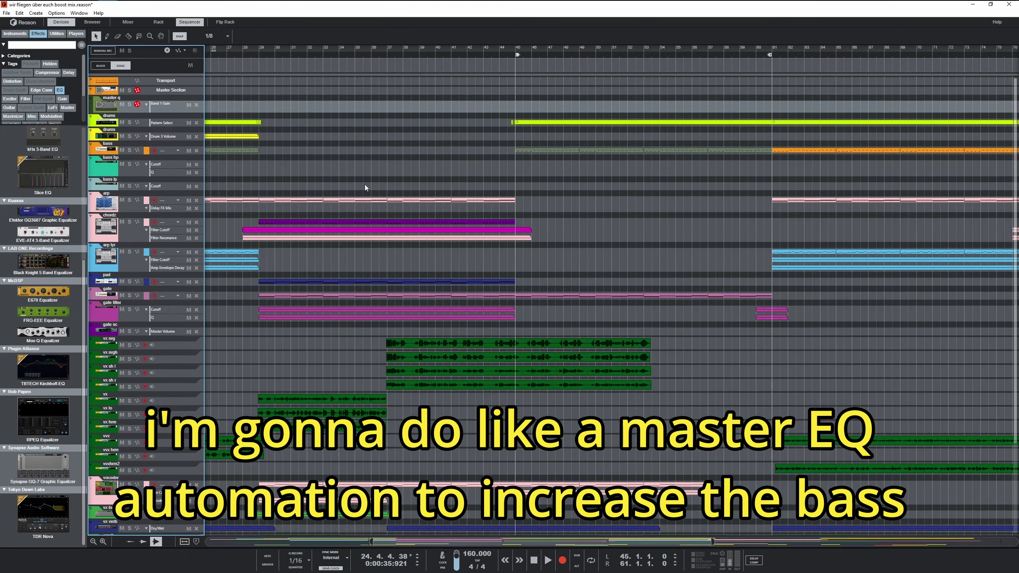
# - Create a gain automation clip from bar 37 to bar 62 on the master EQ track and open it for editing
pyautogui.doubleClick(388, 106)
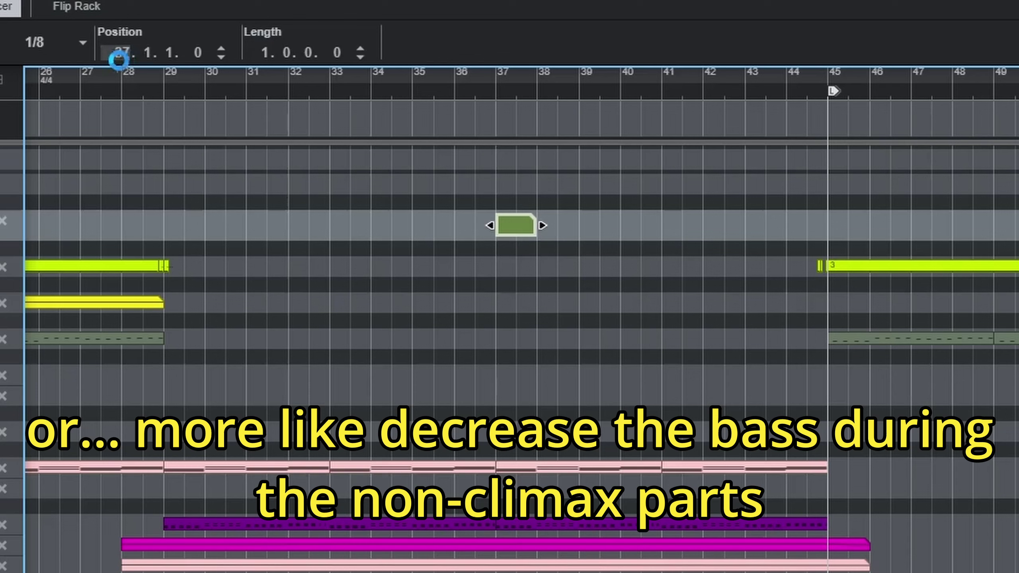
pyautogui.press('Delete')
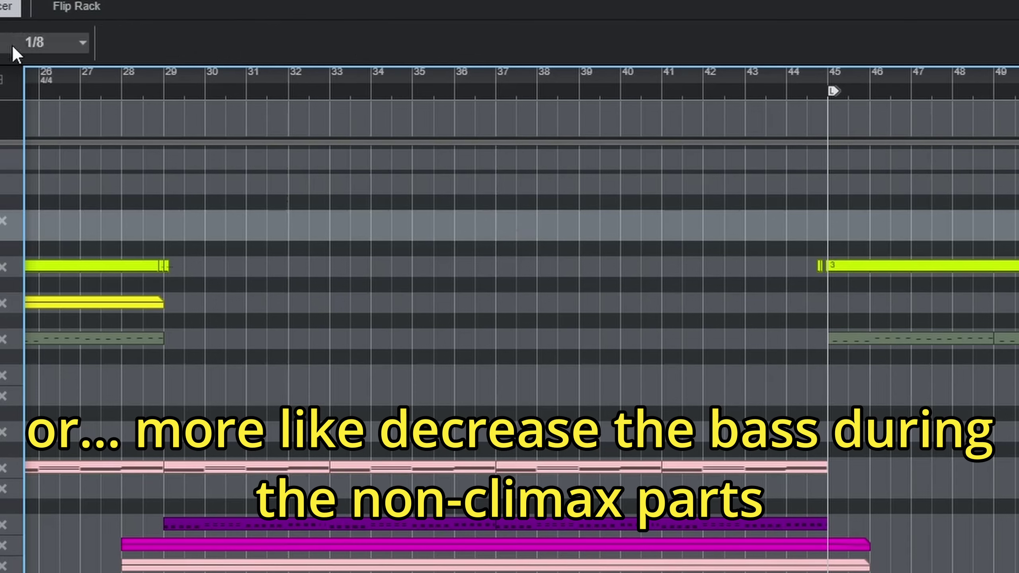
pyautogui.click(16, 44)
pyautogui.click(31, 89)
pyautogui.moveTo(517, 227)
pyautogui.mouseDown()
pyautogui.moveTo(530, 219)
pyautogui.moveTo(793, 220)
pyautogui.mouseUp()
pyautogui.moveTo(629, 161); pyautogui.dragTo(851, 166)
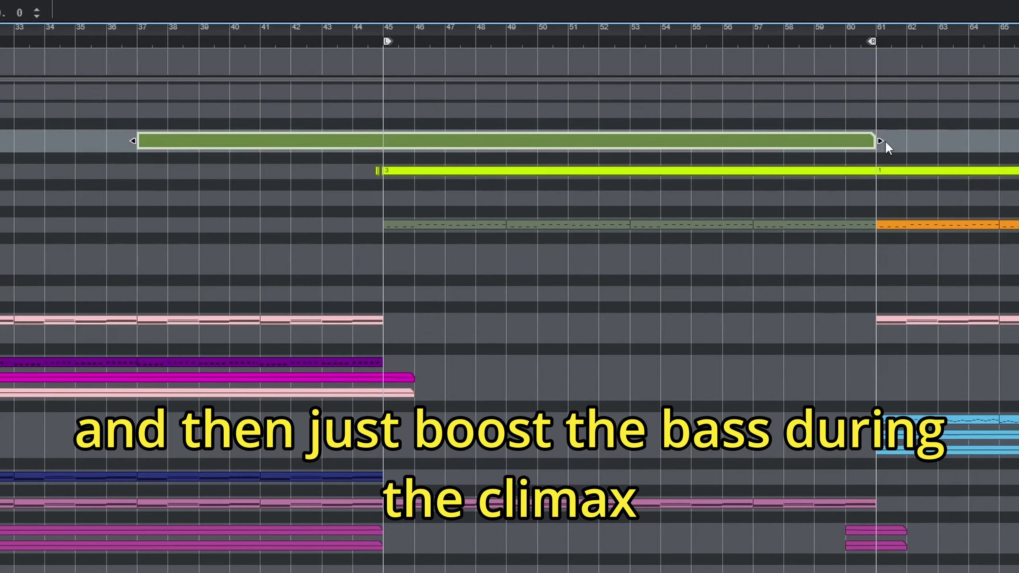
pyautogui.doubleClick(850, 136)
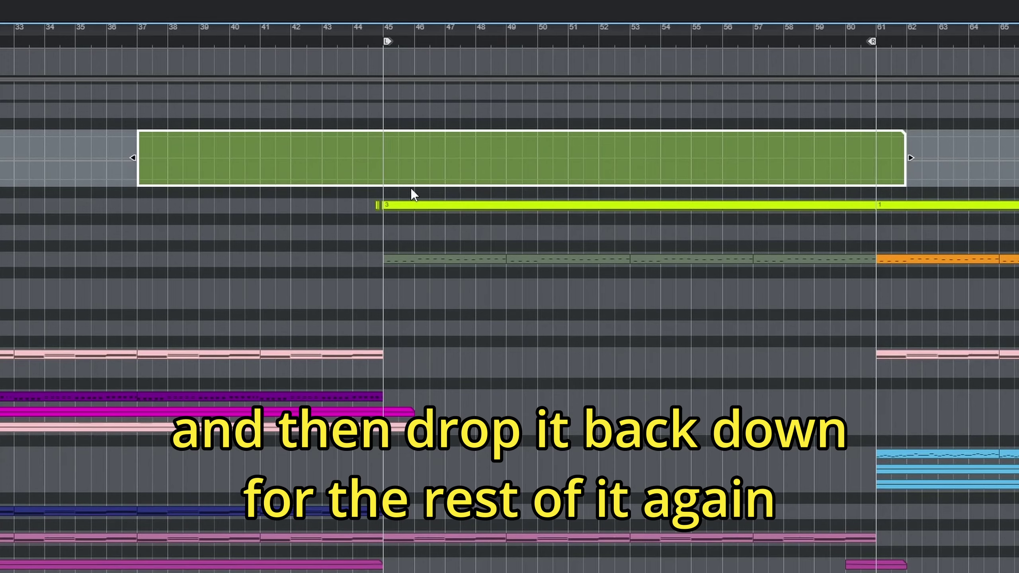
# - Add master EQ gain automation points of -2.1 dB at 44.4.3 and 0 dB at bar 45
pyautogui.scroll(4, 409, 187)
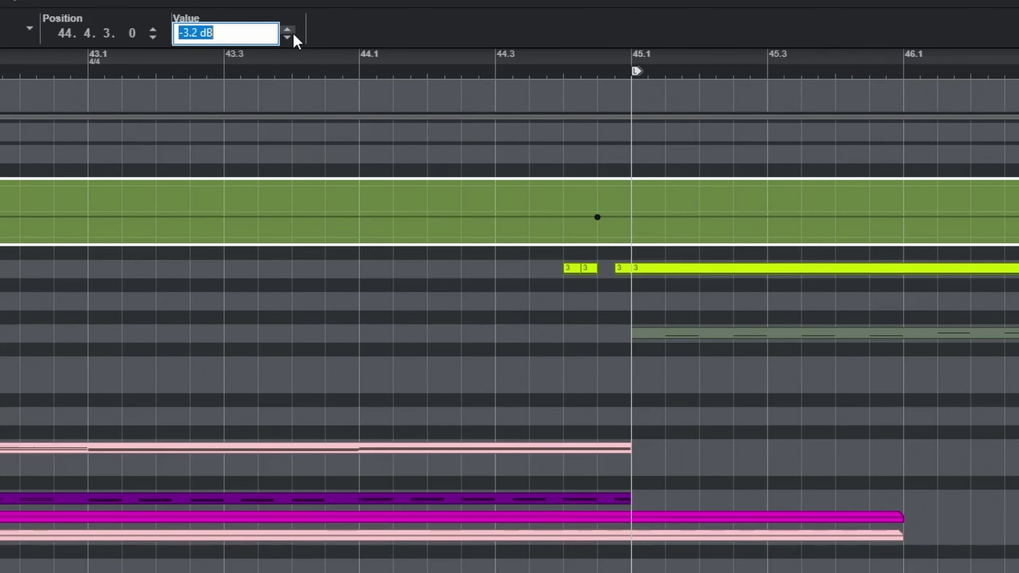
pyautogui.write('-2.1')
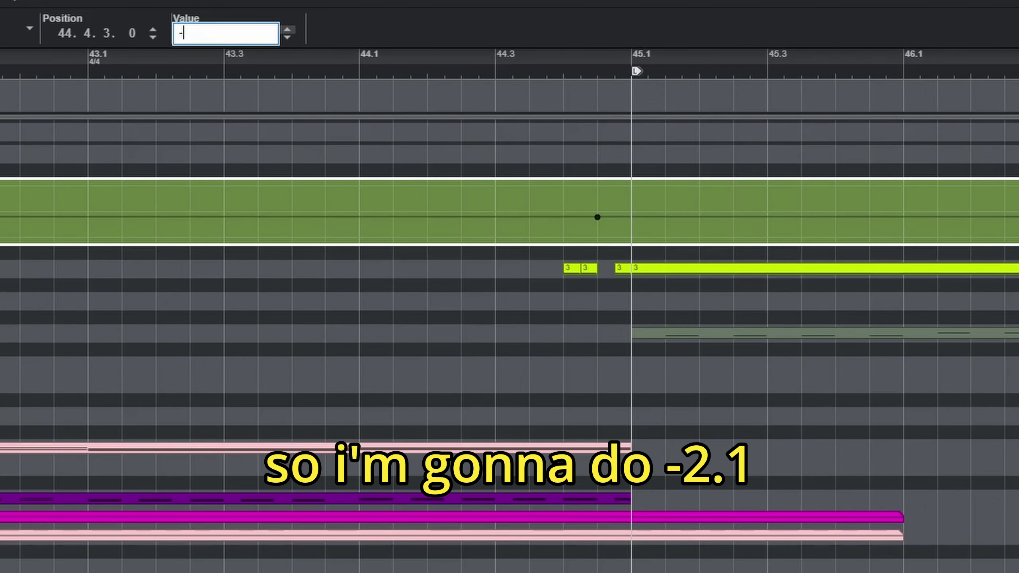
pyautogui.press('Return')
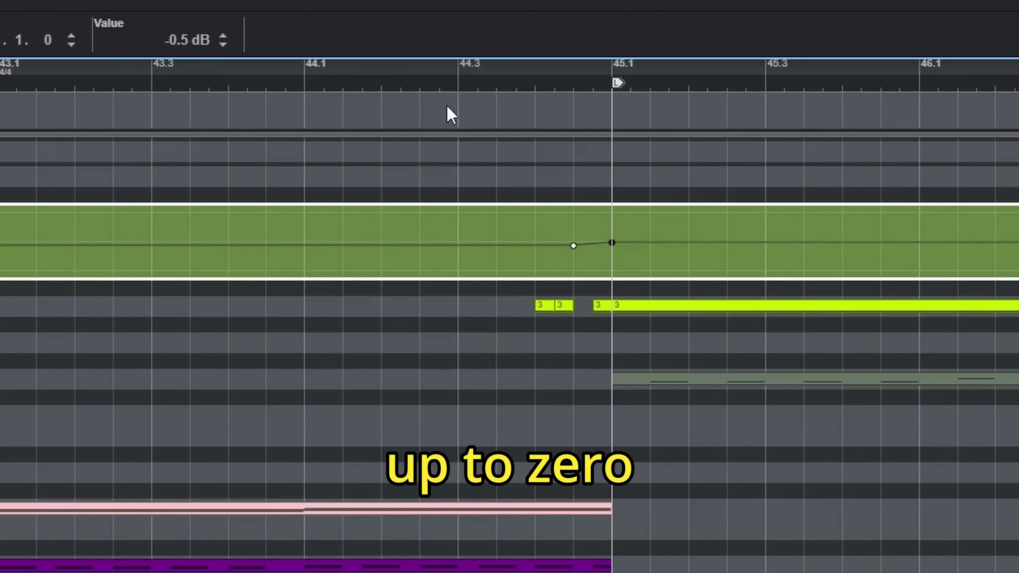
pyautogui.click(175, 40)
pyautogui.write('0')
pyautogui.press('Return')
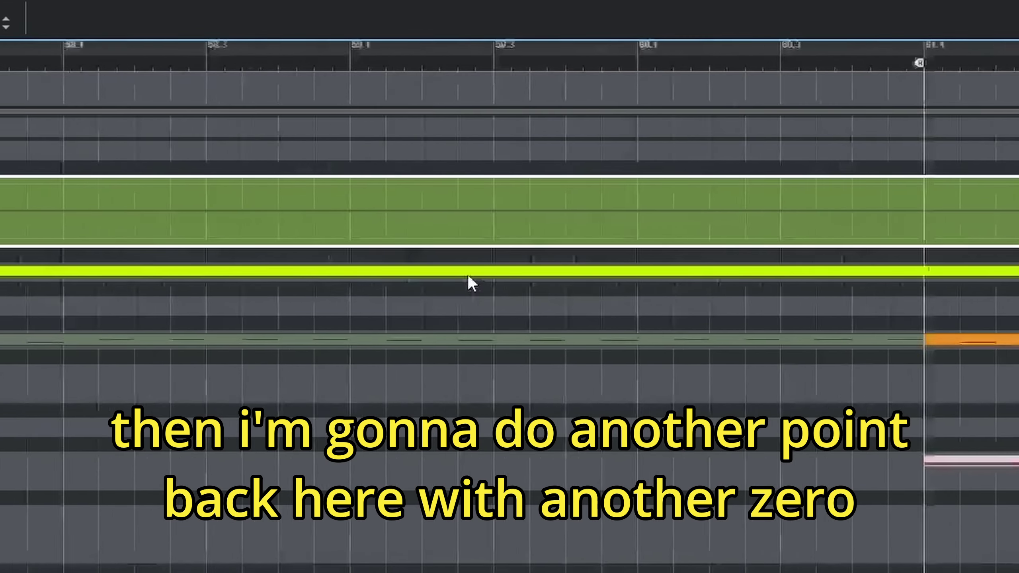
# - Add master EQ gain automation points of 0 dB at 60.4.3 and -2.1 dB at bar 61
pyautogui.hscroll(5, 468, 275)
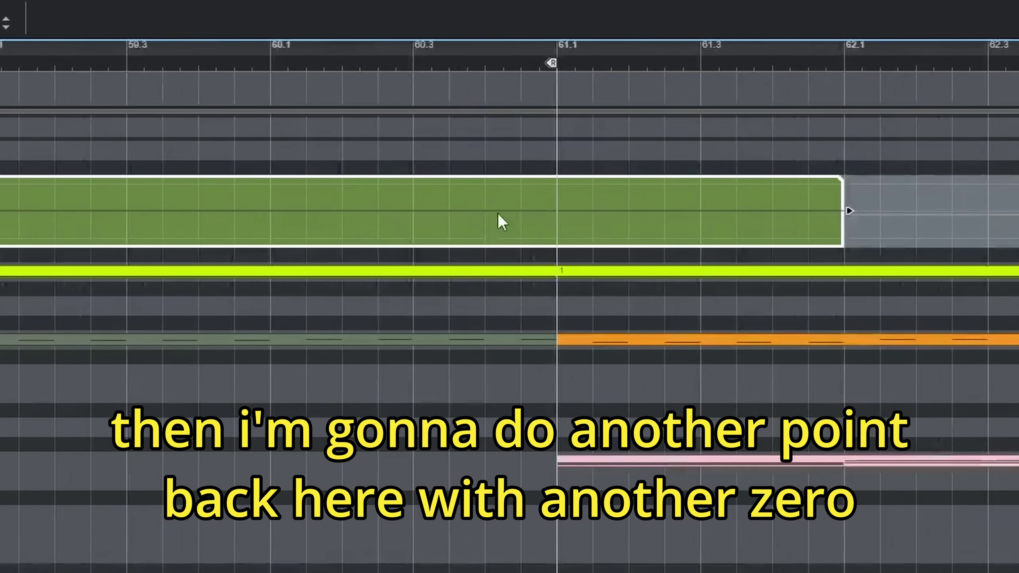
pyautogui.click(521, 211)
pyautogui.click(183, 36)
pyautogui.write('0.0 dB')
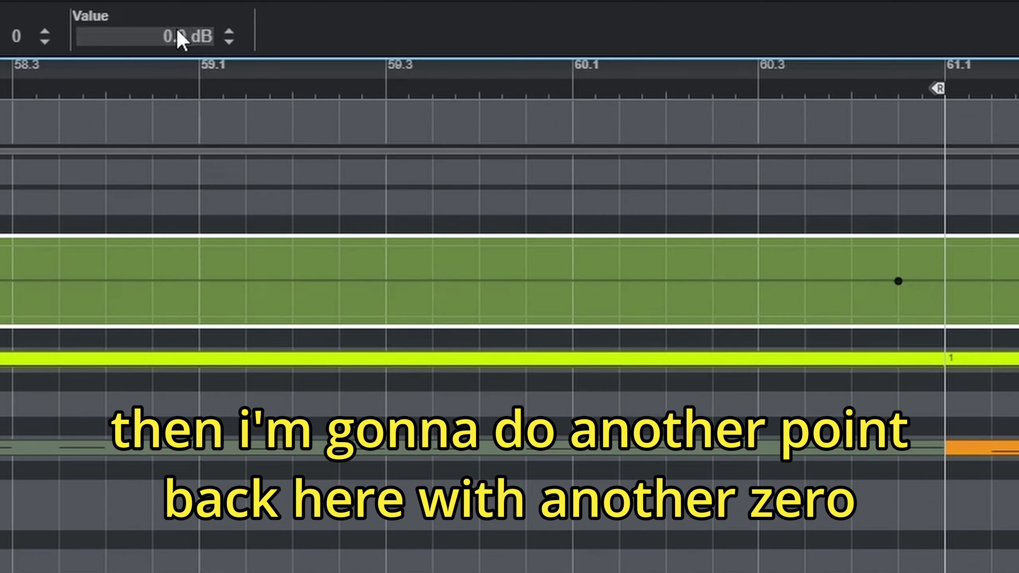
pyautogui.press('Return')
pyautogui.click(166, 44)
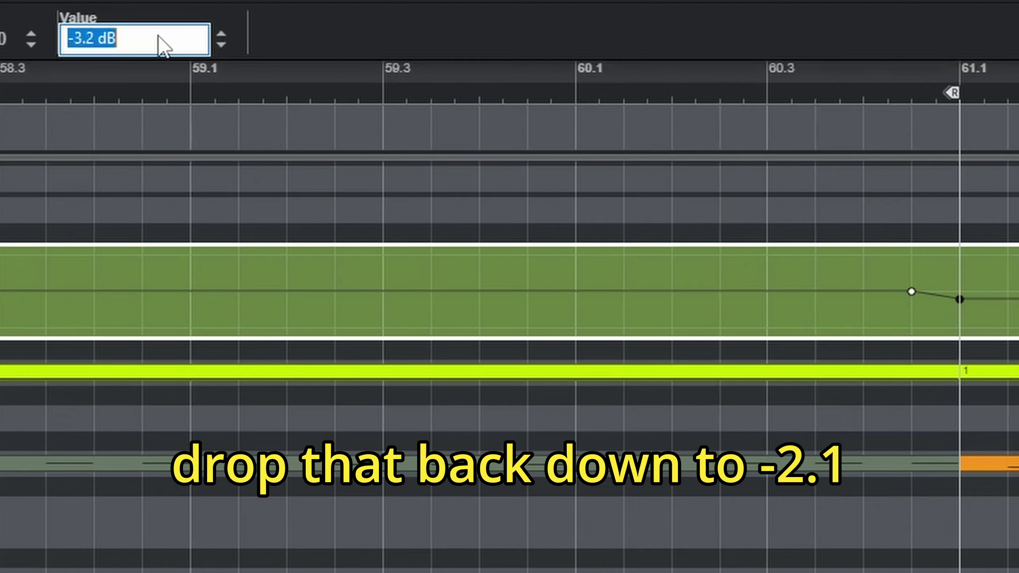
pyautogui.press('Return')
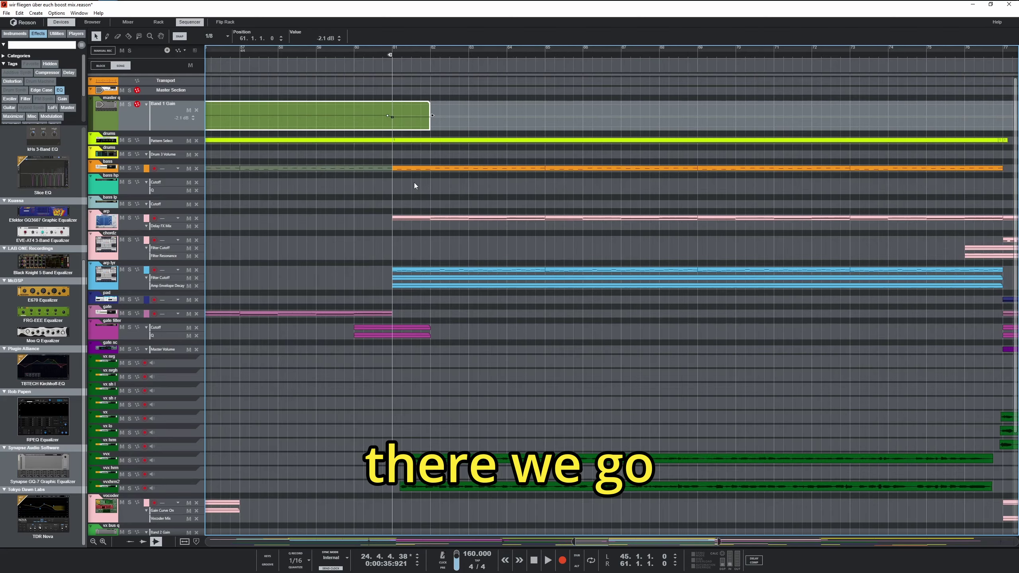
pyautogui.scroll(-3, 414, 179)
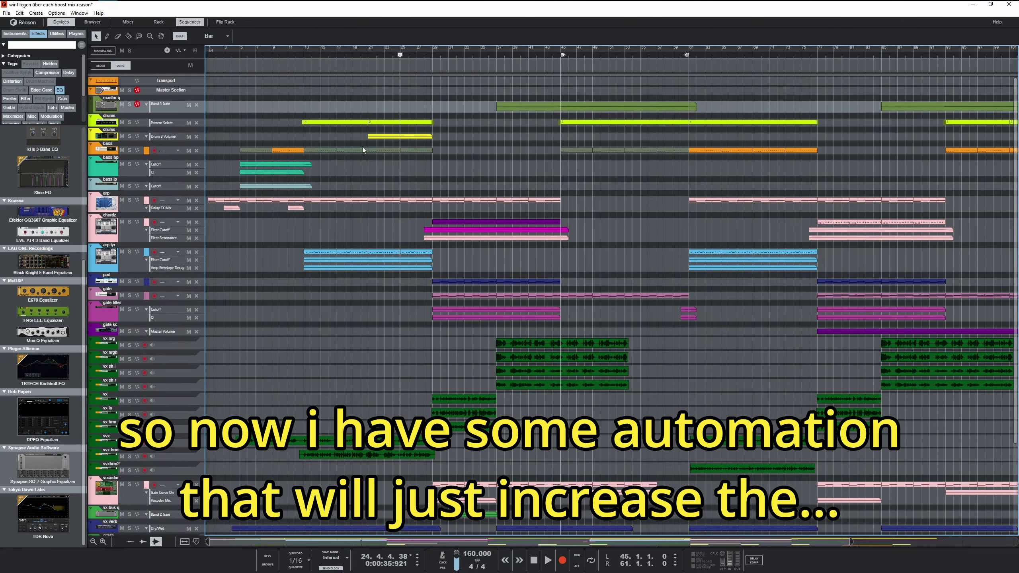
pyautogui.scroll(-3, 564, 248)
pyautogui.scroll(3, 584, 254)
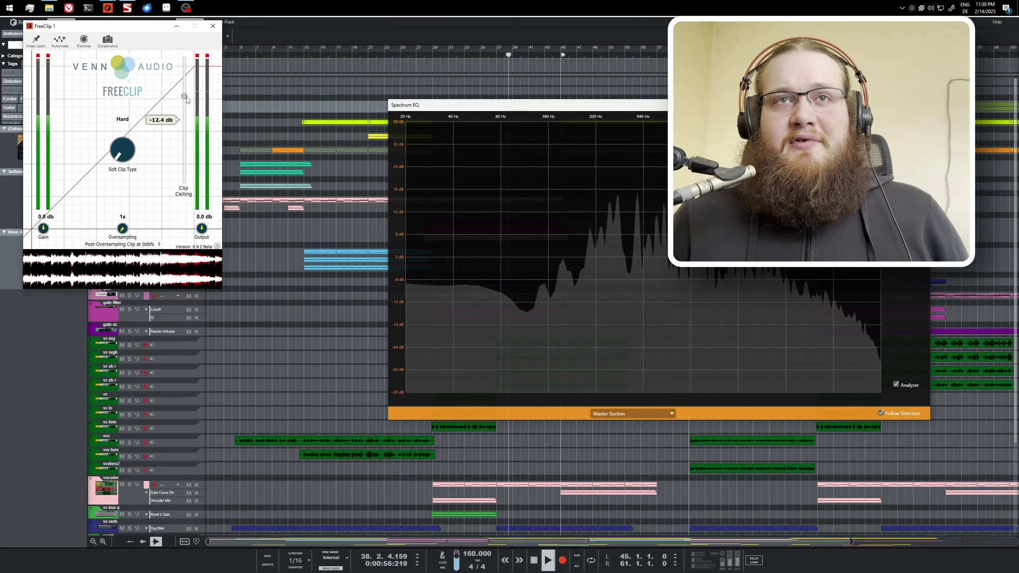
# - Raise the clip ceiling of the FreeClip clipper during playback
pyautogui.moveTo(186, 100); pyautogui.dragTo(191, 68)
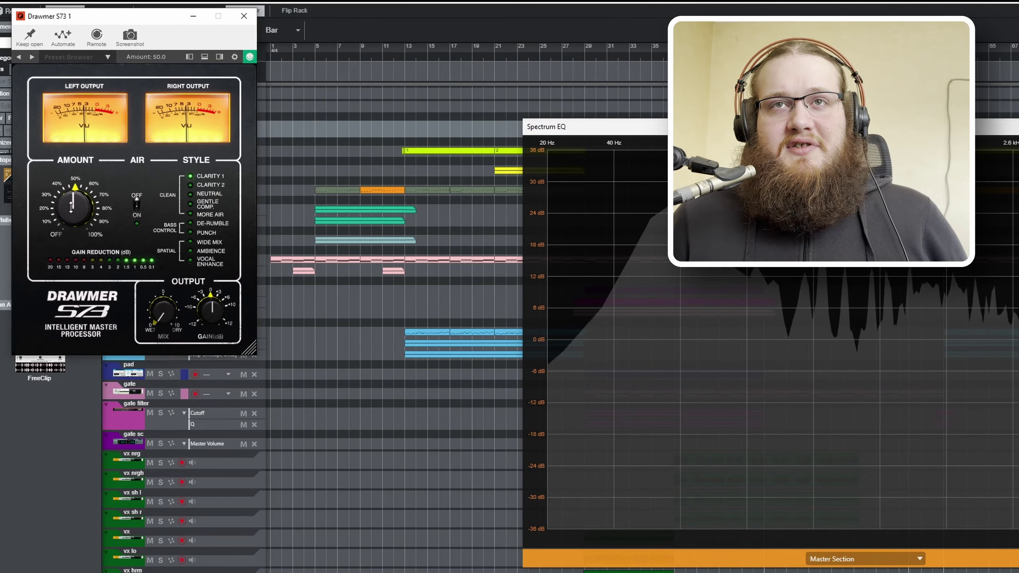
# - Adjust the Drawmer S73 master processor's amount, with Air on and the mix at 7.4
pyautogui.moveTo(72, 206); pyautogui.dragTo(71, 232)
pyautogui.click(138, 207)
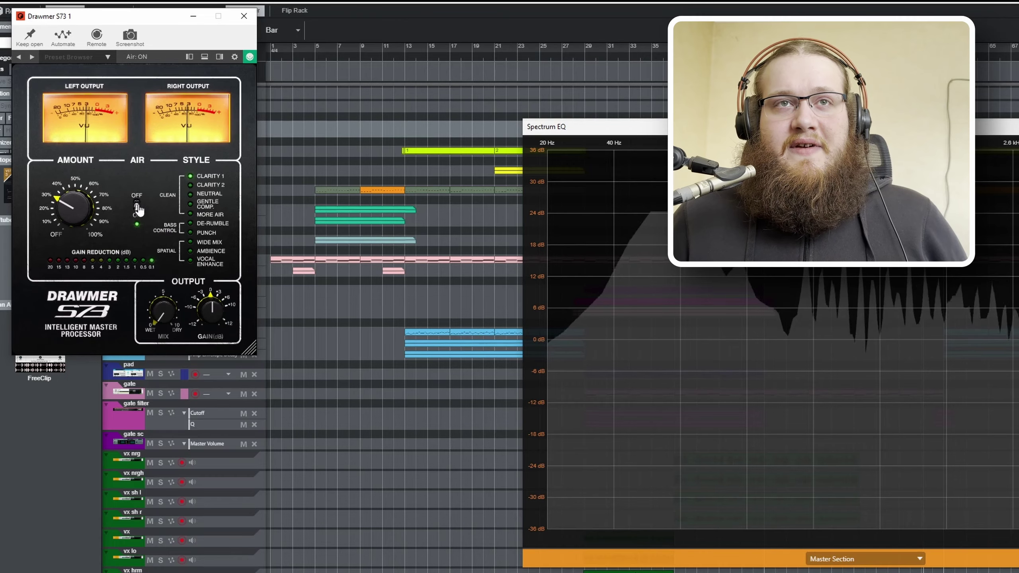
pyautogui.moveTo(158, 315); pyautogui.dragTo(156, 233)
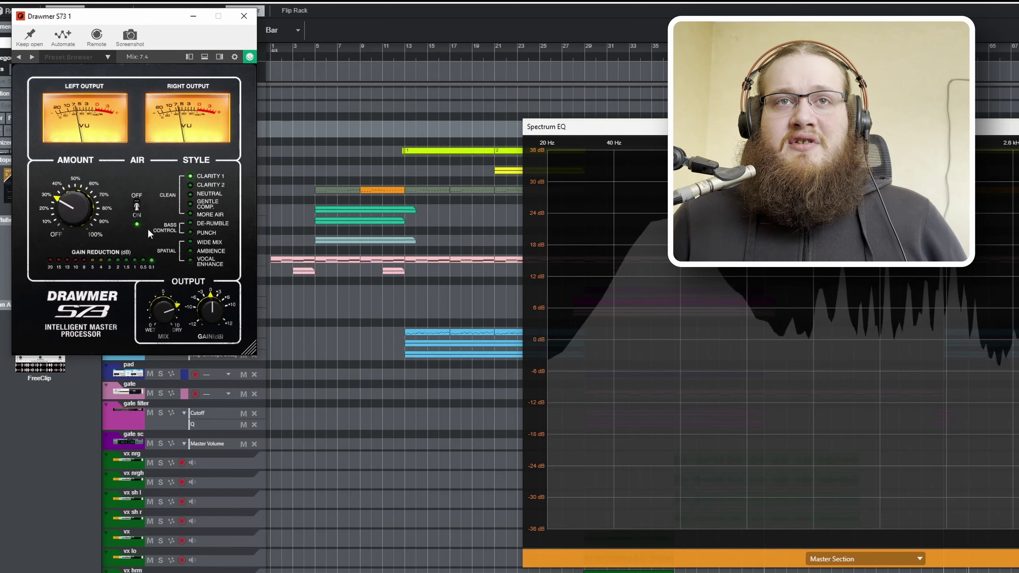
pyautogui.moveTo(75, 215); pyautogui.dragTo(75, 190)
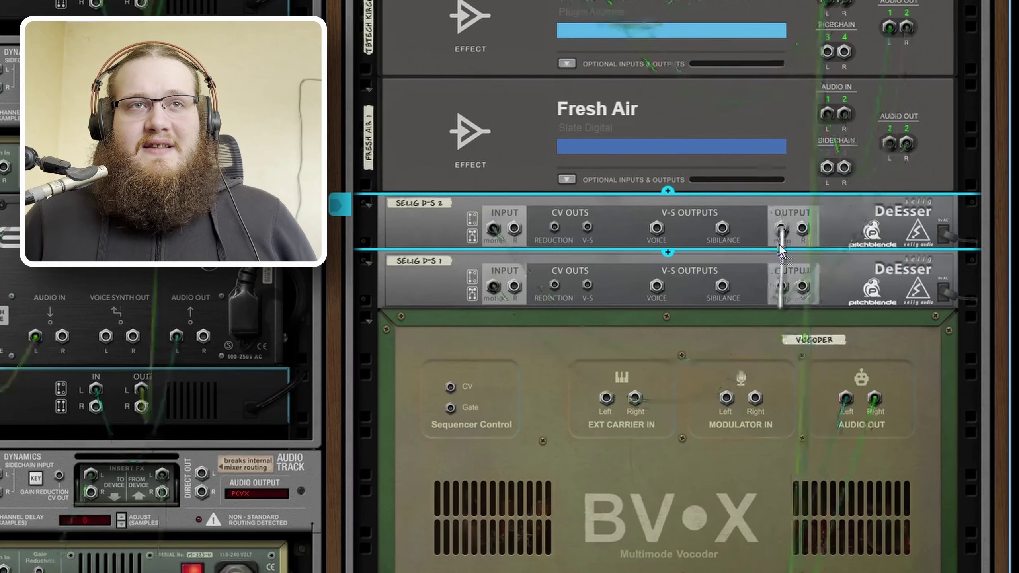
# - Cable the two Selig DeEssers' mono outputs into the vocoder's left and right modulator inputs, and flip the rack back to its front
pyautogui.moveTo(780, 374); pyautogui.dragTo(782, 286)
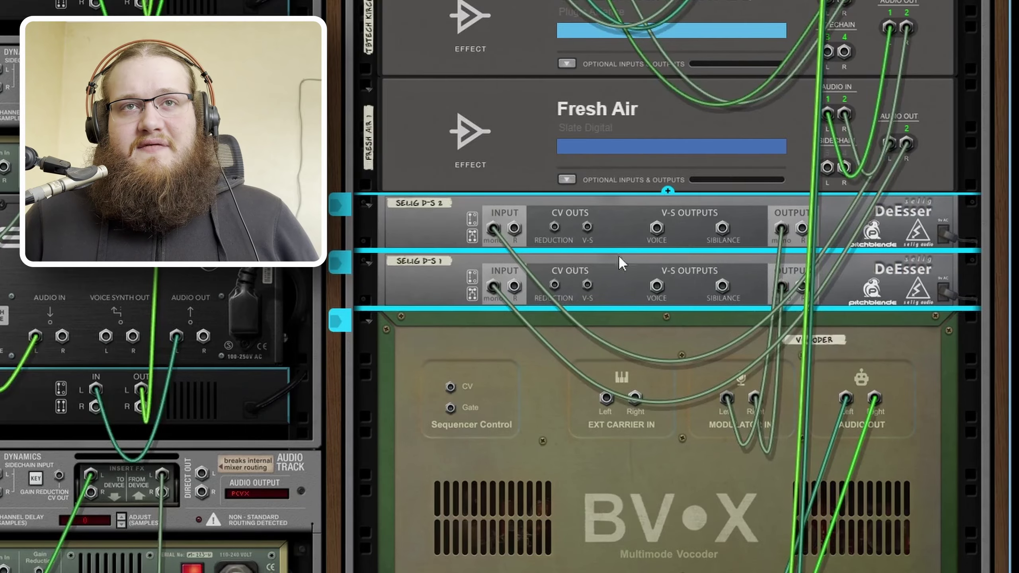
pyautogui.press('Tab')
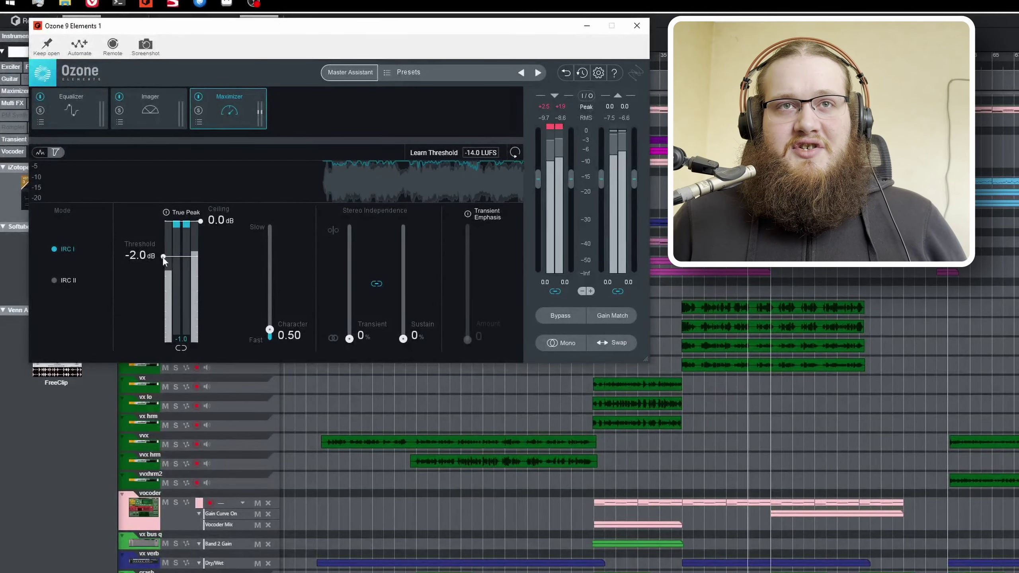
# - Set the Ozone 9 Elements maximizer's threshold to -1.4 dB
pyautogui.moveTo(163, 257); pyautogui.dragTo(165, 248)
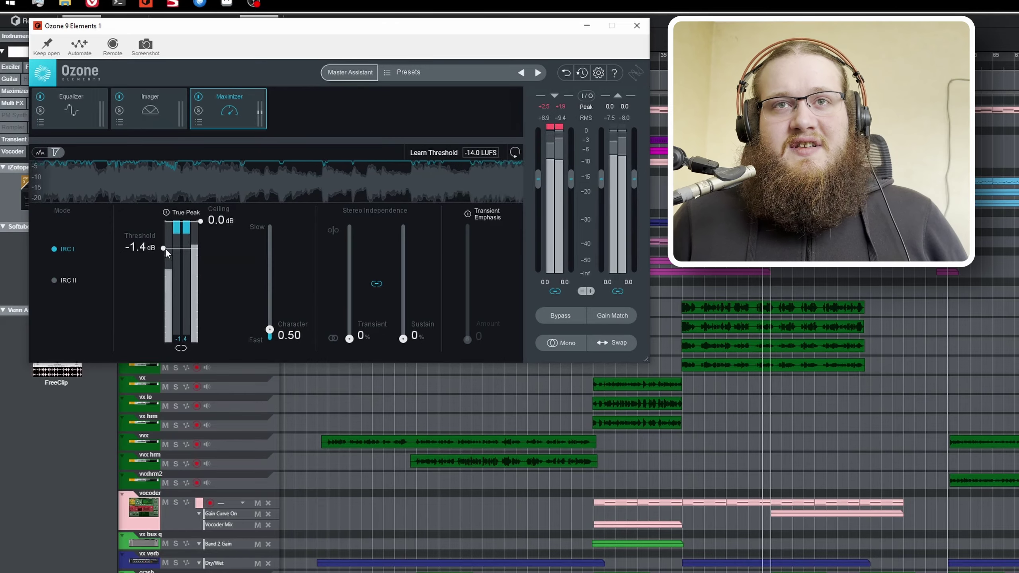